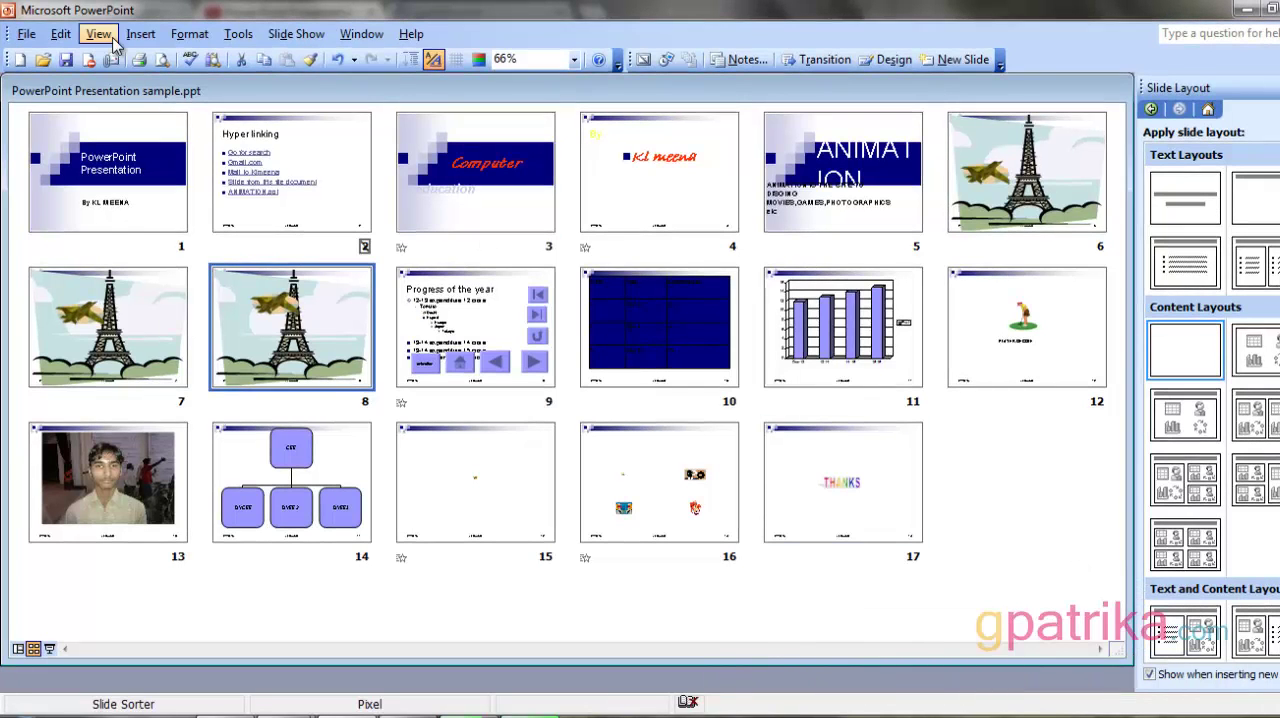
# Step: Browse the Insert options, then add a new blank slide as slide 3 of 18
pyautogui.click(140, 33)
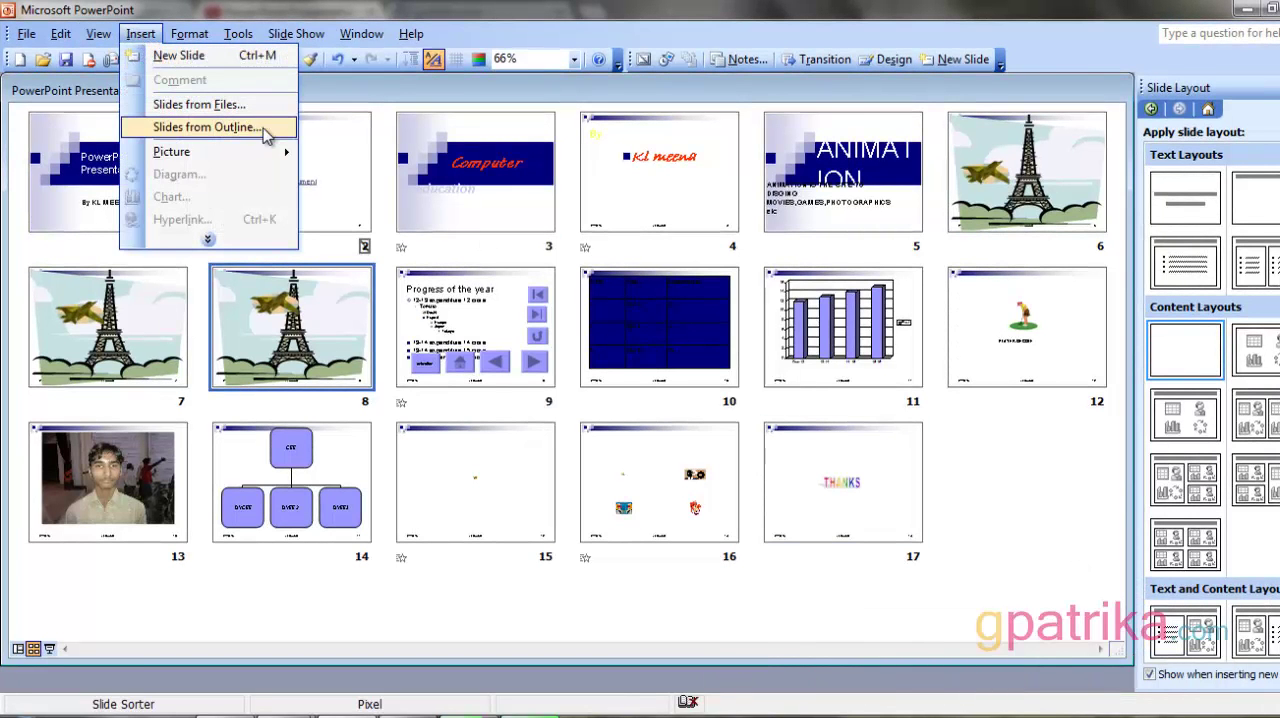
pyautogui.click(395, 137)
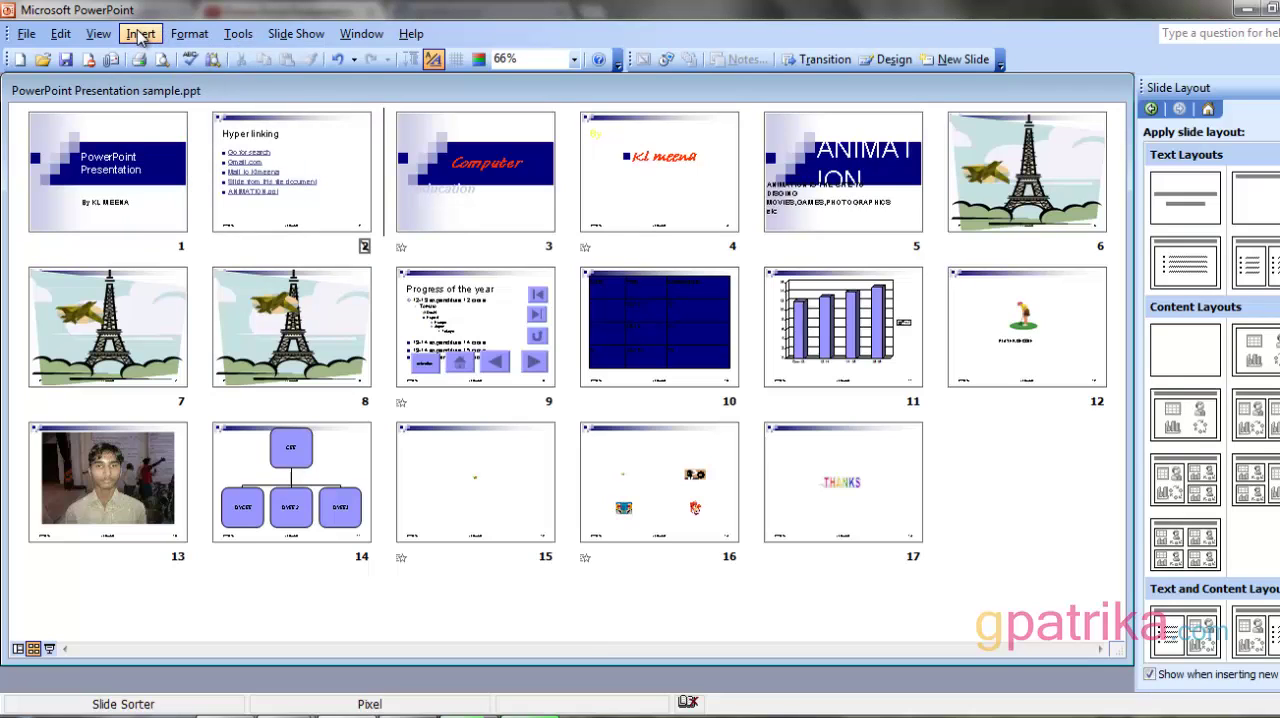
pyautogui.click(140, 34)
pyautogui.click(208, 240)
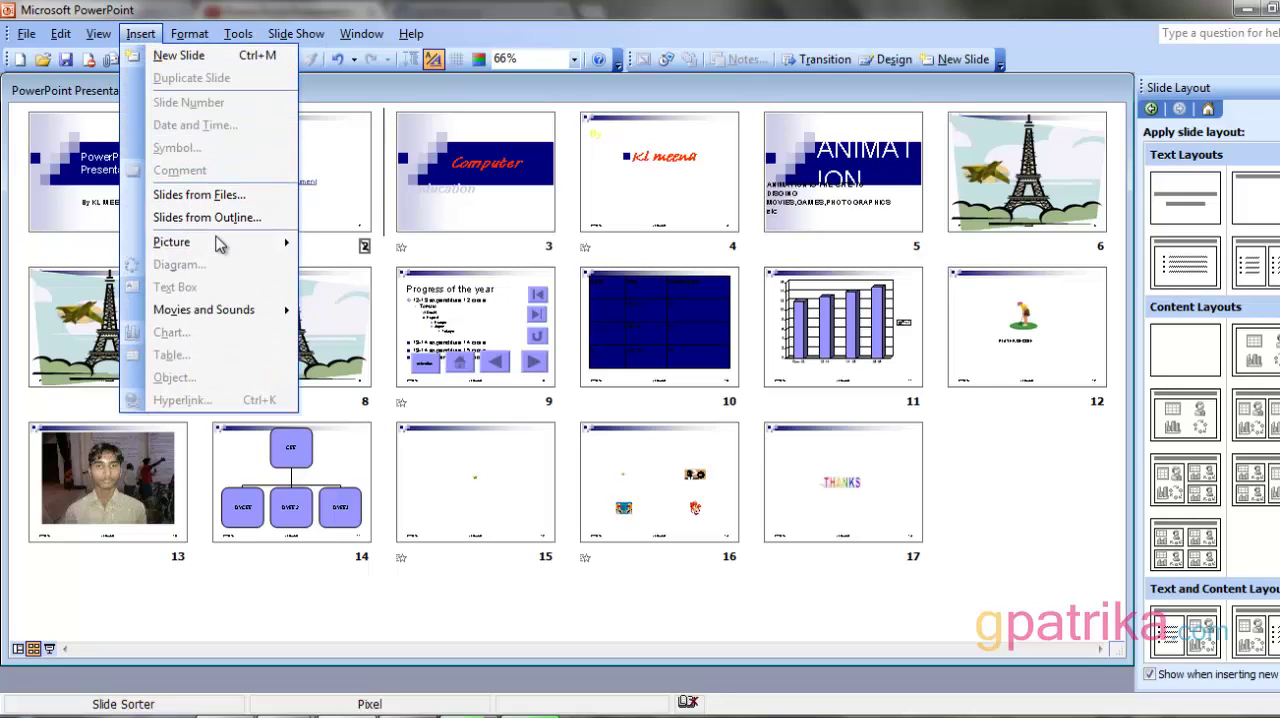
pyautogui.click(383, 178)
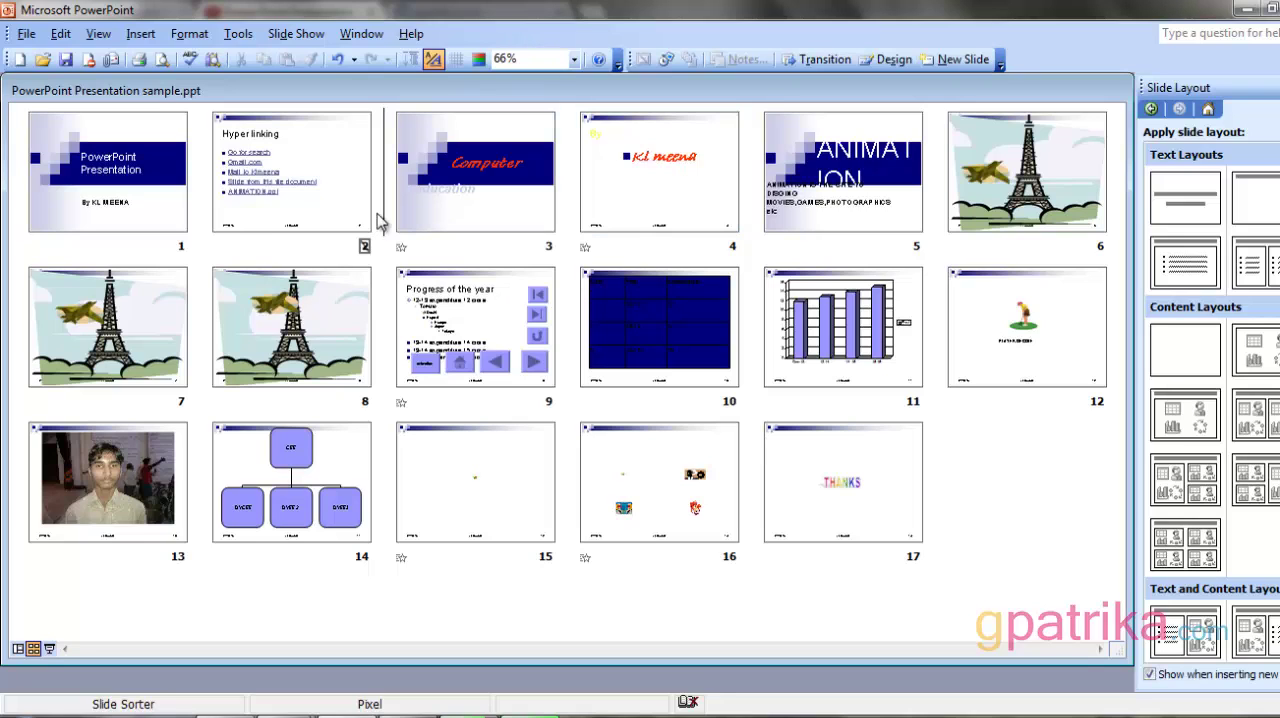
pyautogui.click(140, 33)
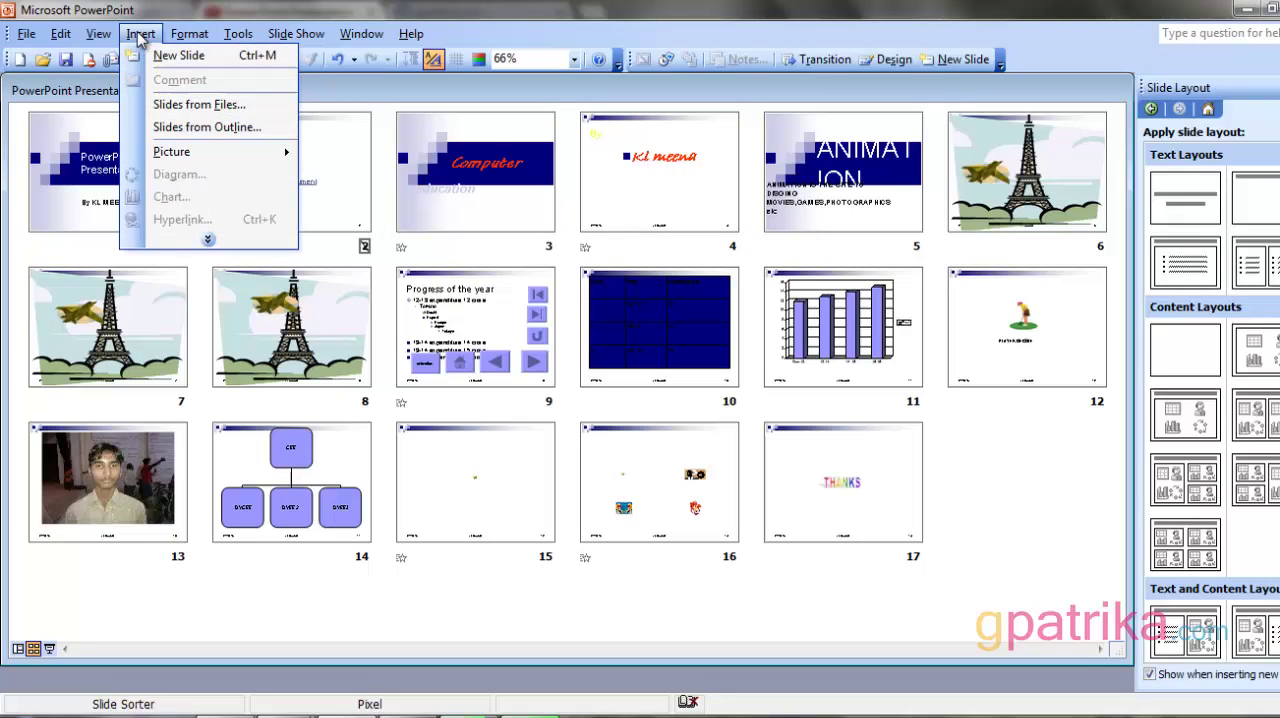
pyautogui.click(170, 46)
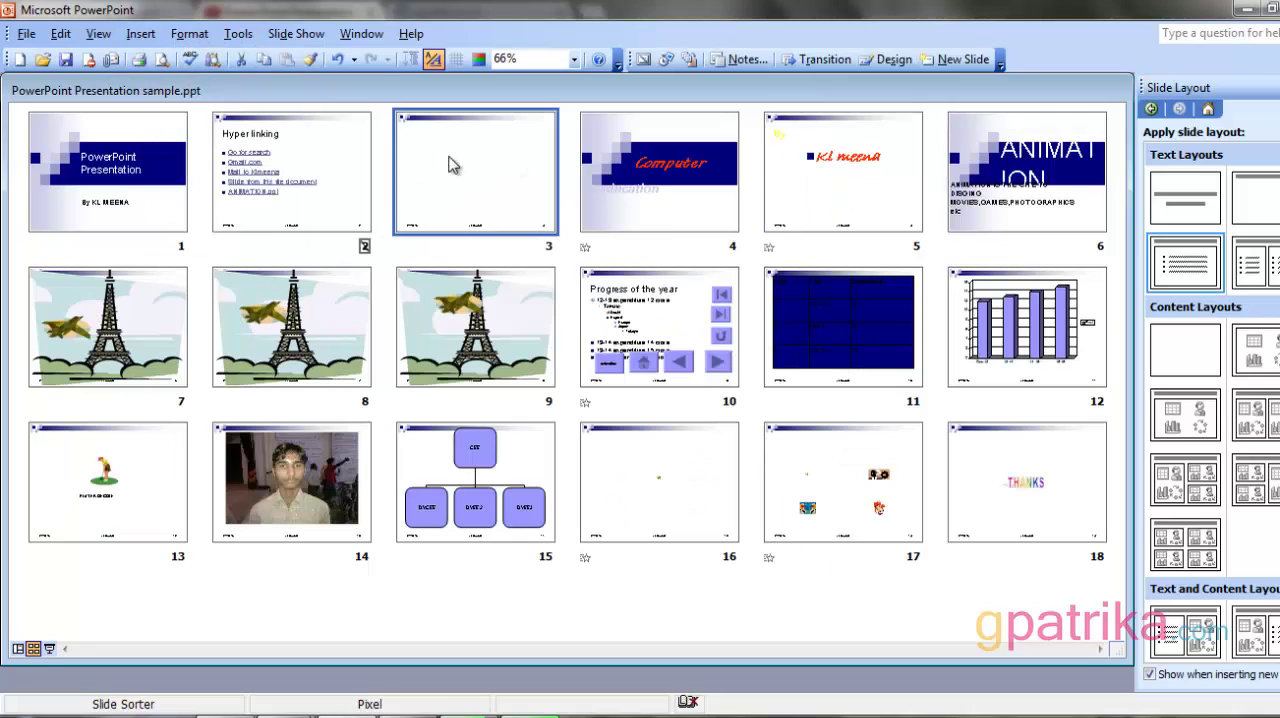
# Step: Switch to Normal view to edit the new slide 3
pyautogui.click(140, 33)
pyautogui.moveTo(172, 151)
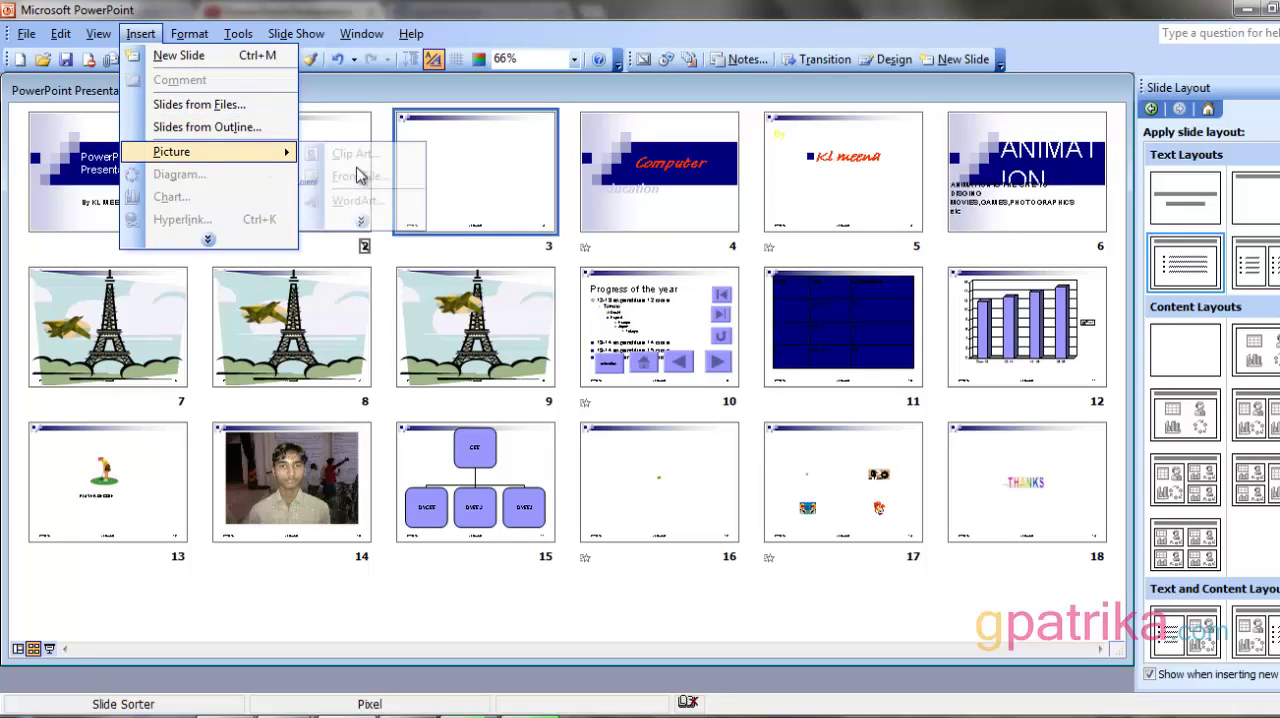
pyautogui.click(457, 180)
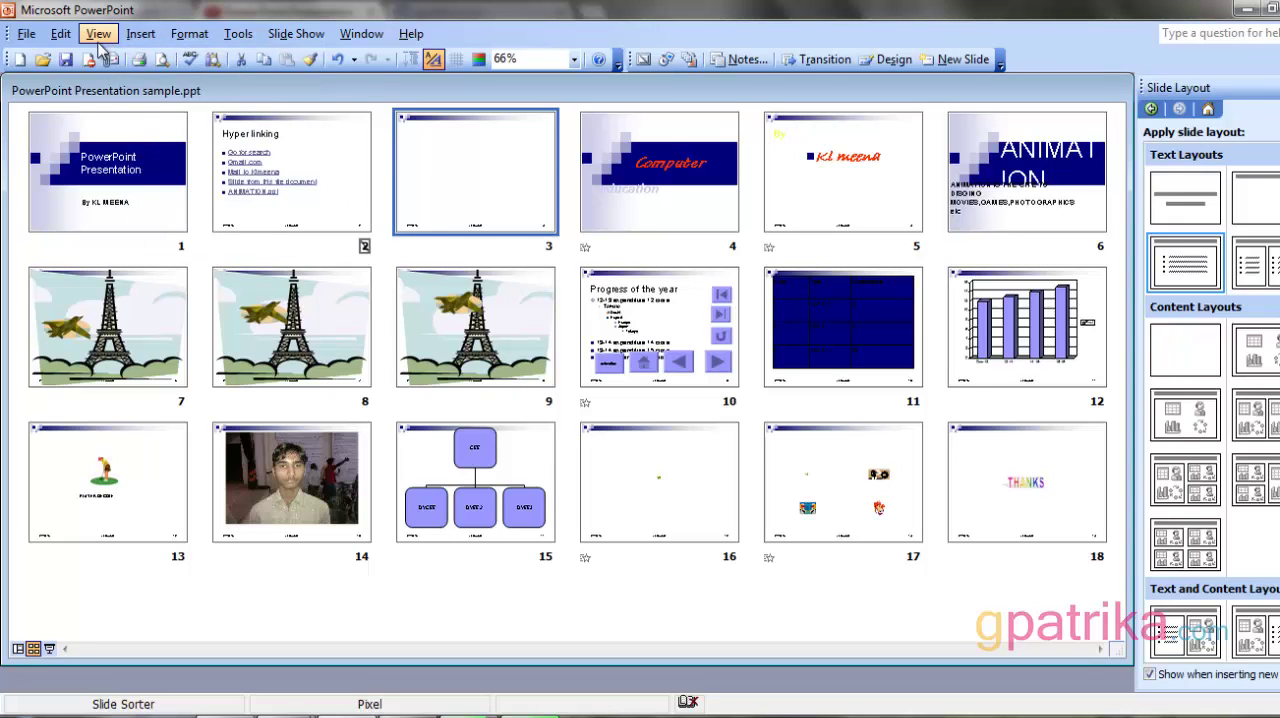
pyautogui.click(98, 33)
pyautogui.click(133, 56)
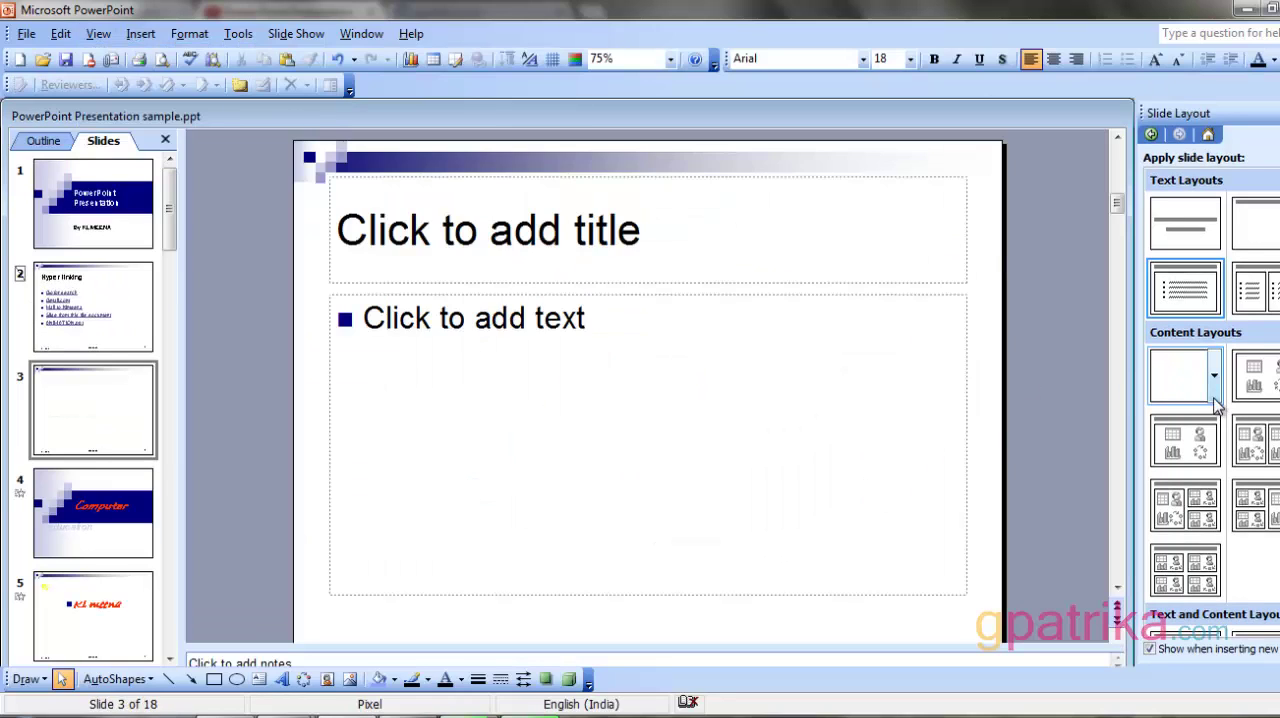
# Step: Apply the Blank layout to slide 3 and insert a default 3-D column chart
pyautogui.click(1185, 376)
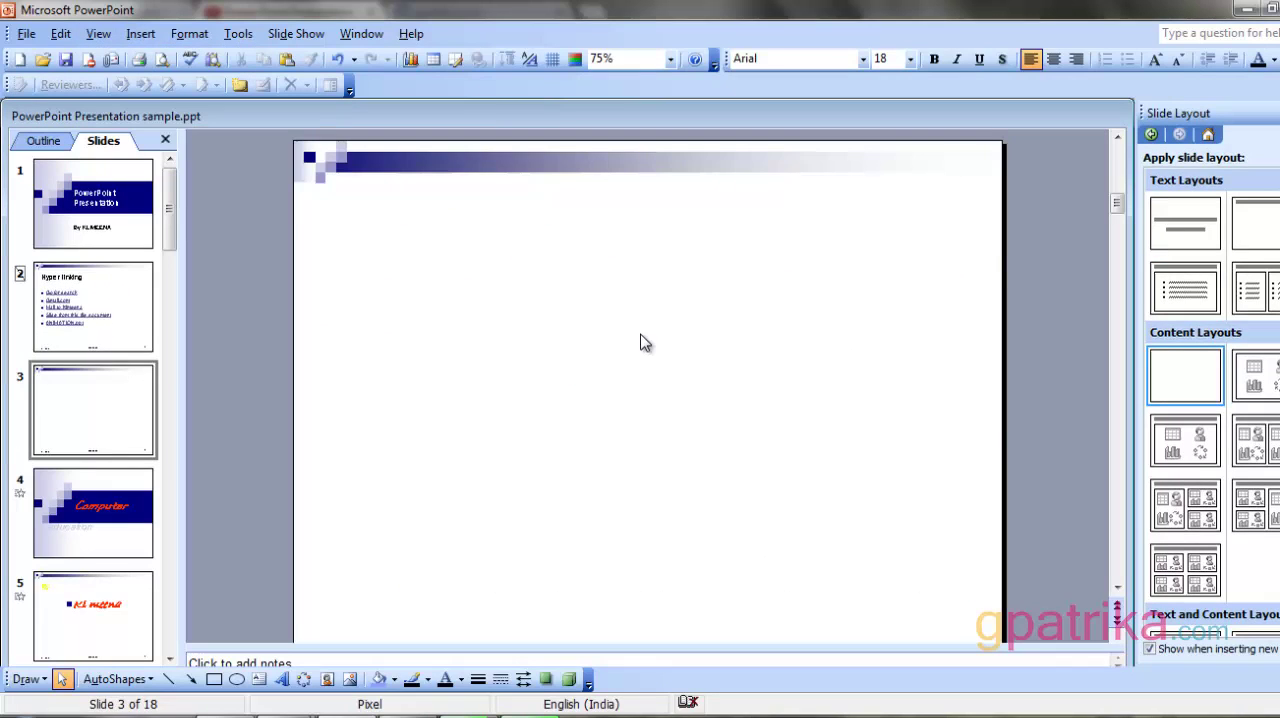
pyautogui.click(140, 33)
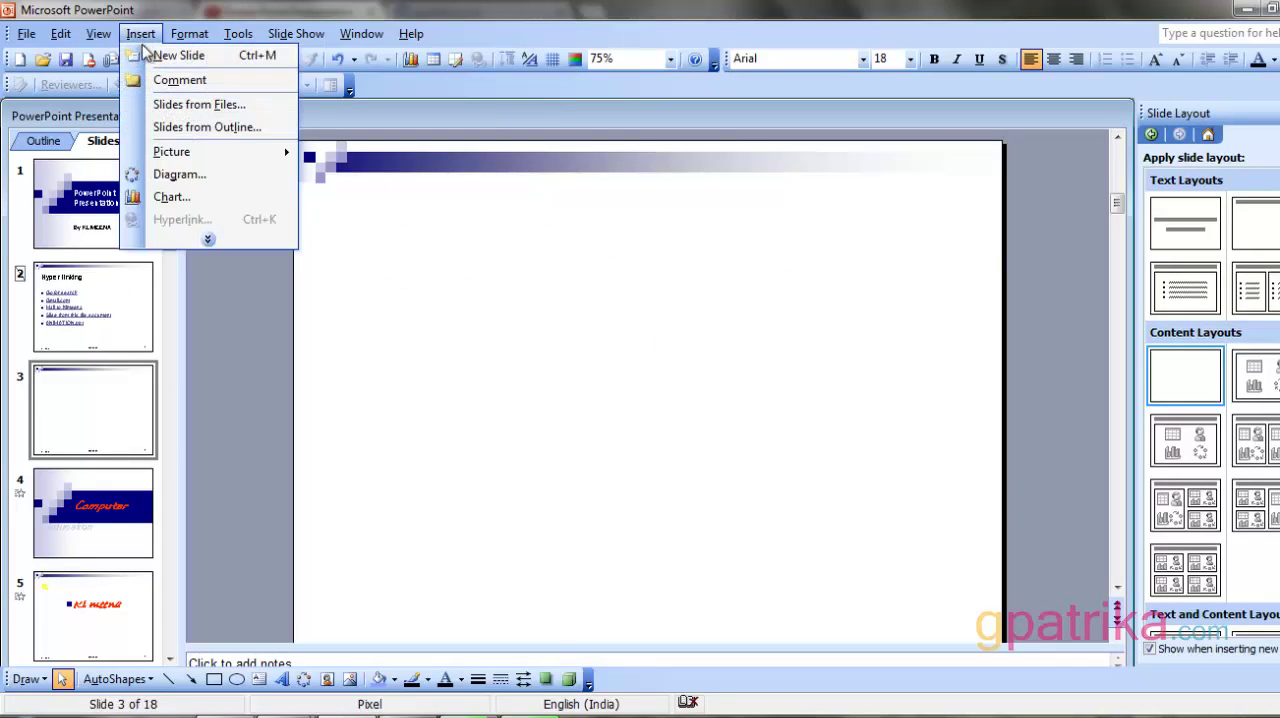
pyautogui.click(183, 200)
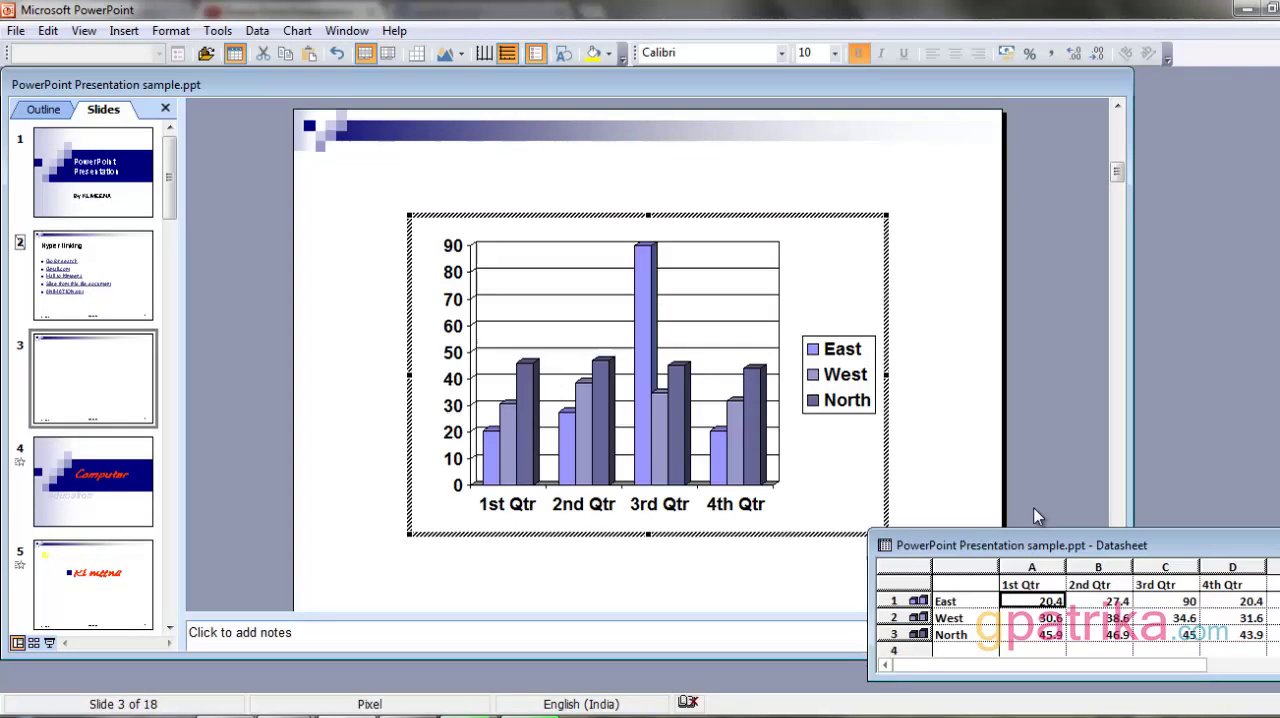
# Step: Move the datasheet above the chart and enter East's values 10, 12, 13, 14
pyautogui.moveTo(1050, 546)
pyautogui.mouseDown()
pyautogui.moveTo(598, 520)
pyautogui.moveTo(553, 144)
pyautogui.moveTo(600, 90)
pyautogui.mouseUp()
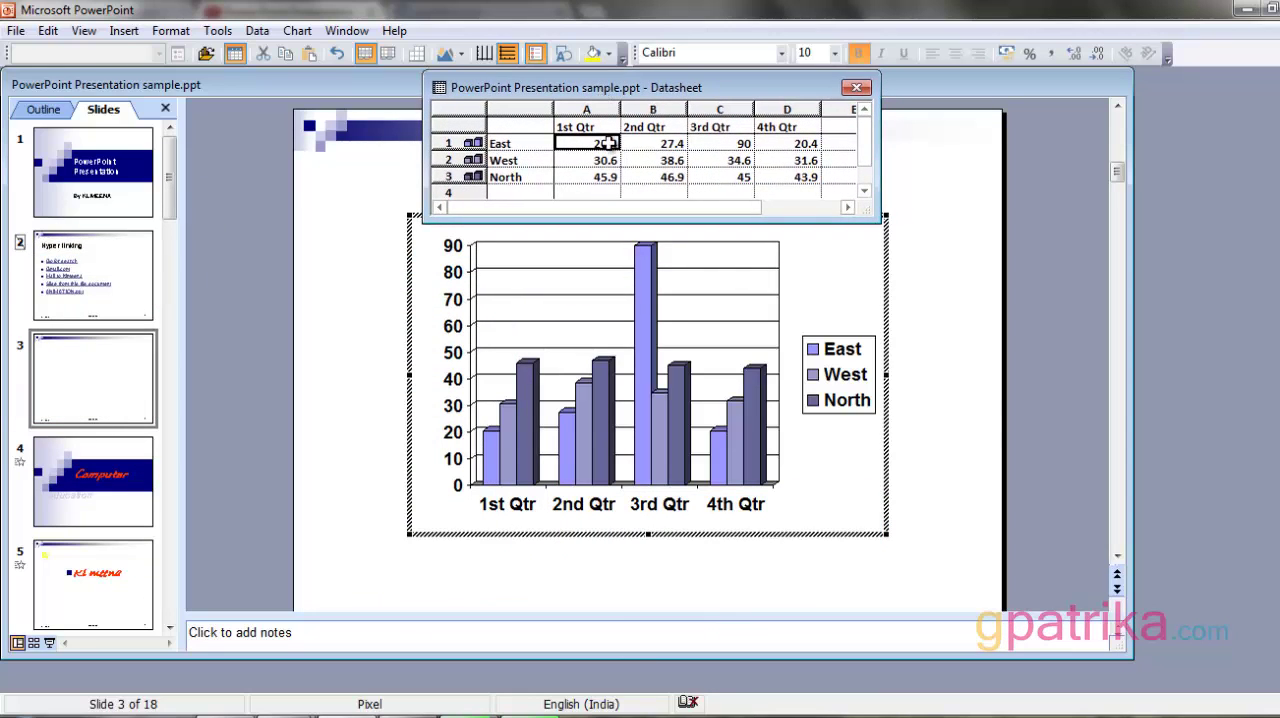
pyautogui.write('10')
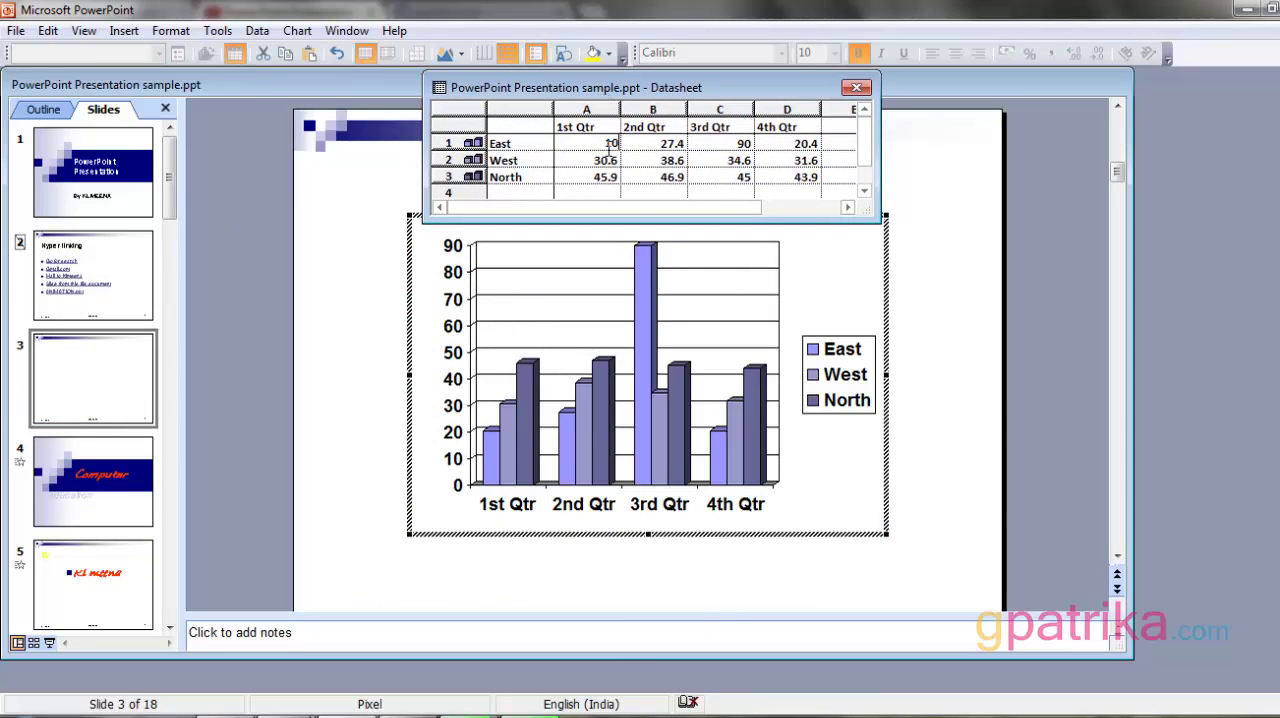
pyautogui.click(644, 149)
pyautogui.write('12')
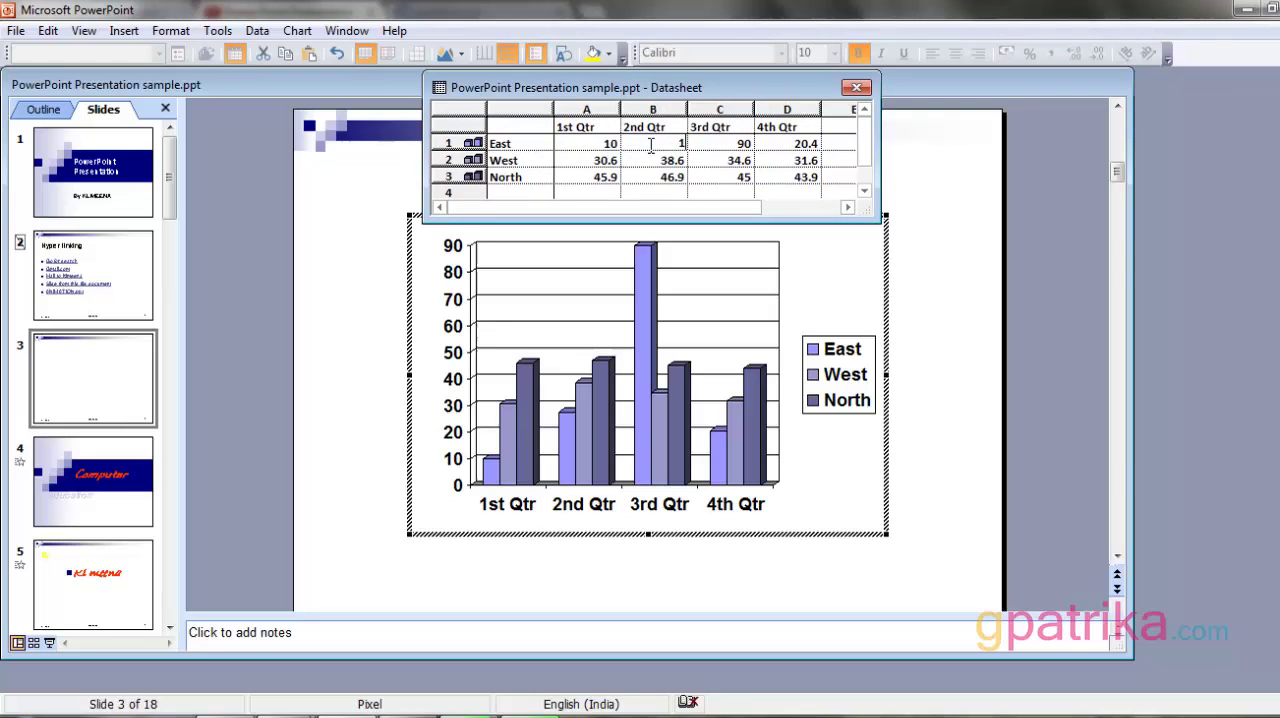
pyautogui.click(735, 144)
pyautogui.write('13')
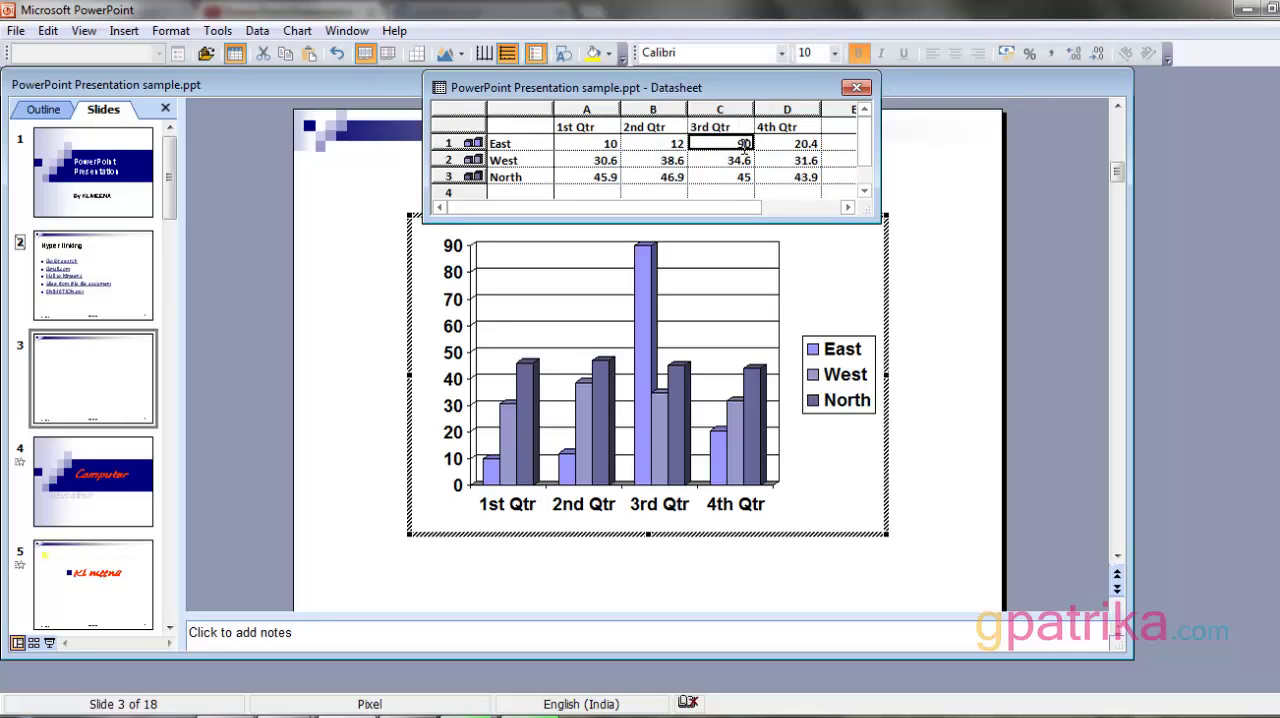
pyautogui.click(805, 144)
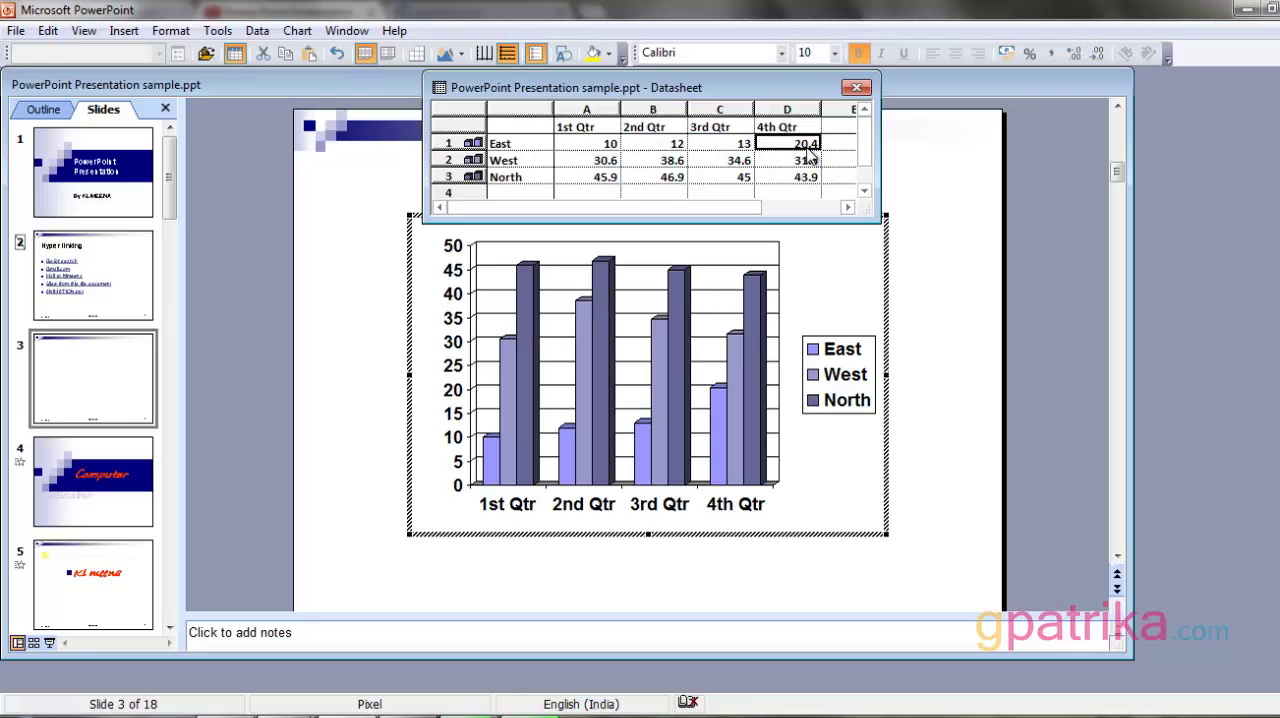
pyautogui.write('14')
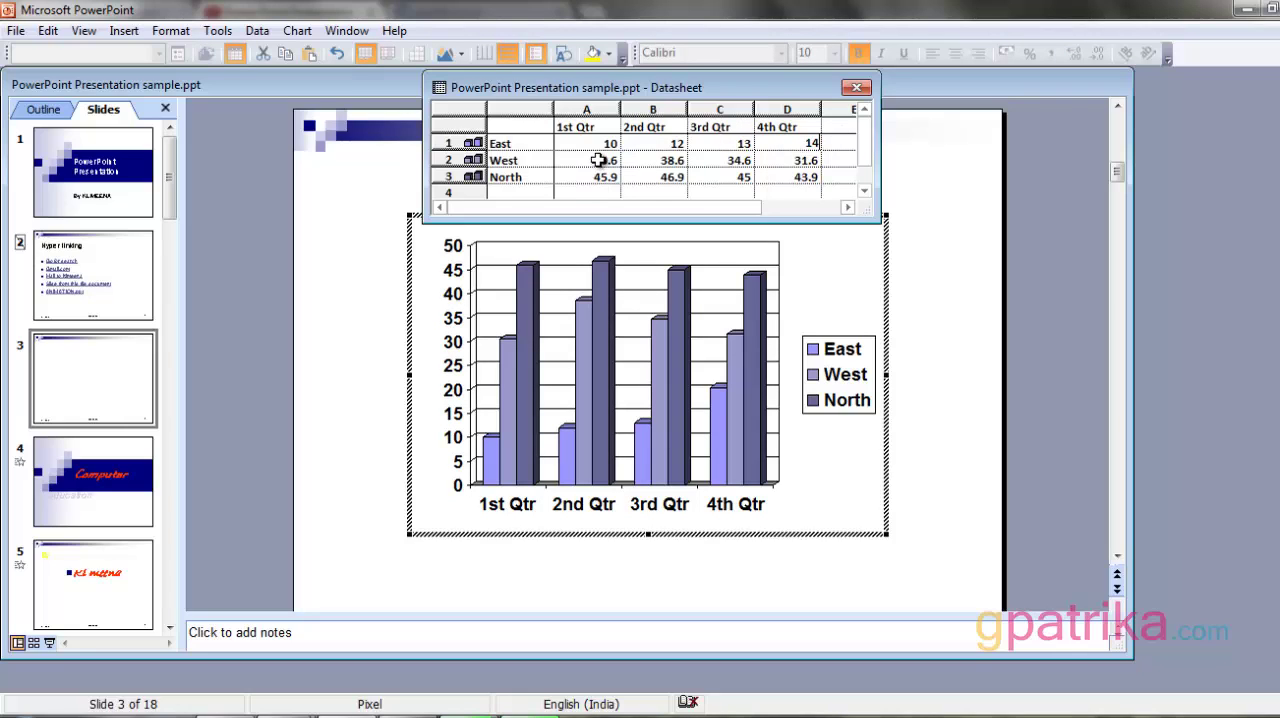
# Step: Enter West's values 10, 18, 19, 20 and North's values 9, 10, 15
pyautogui.click(600, 160)
pyautogui.write('10')
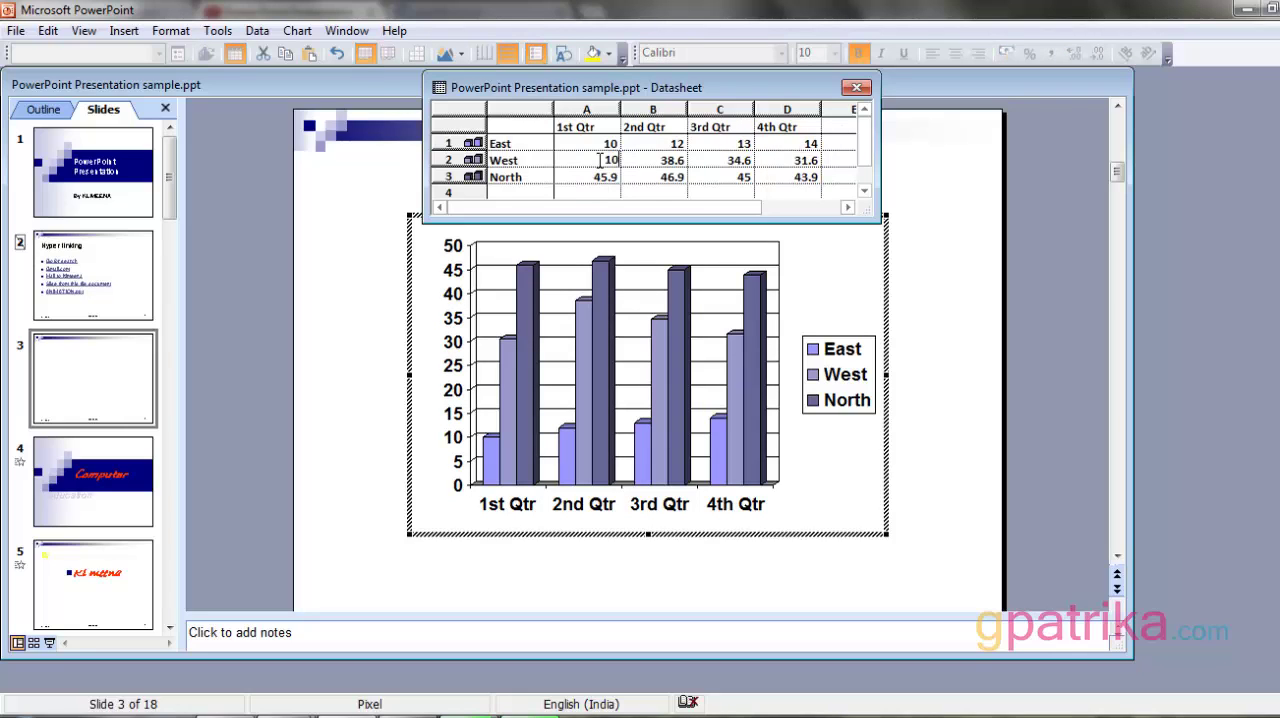
pyautogui.click(660, 161)
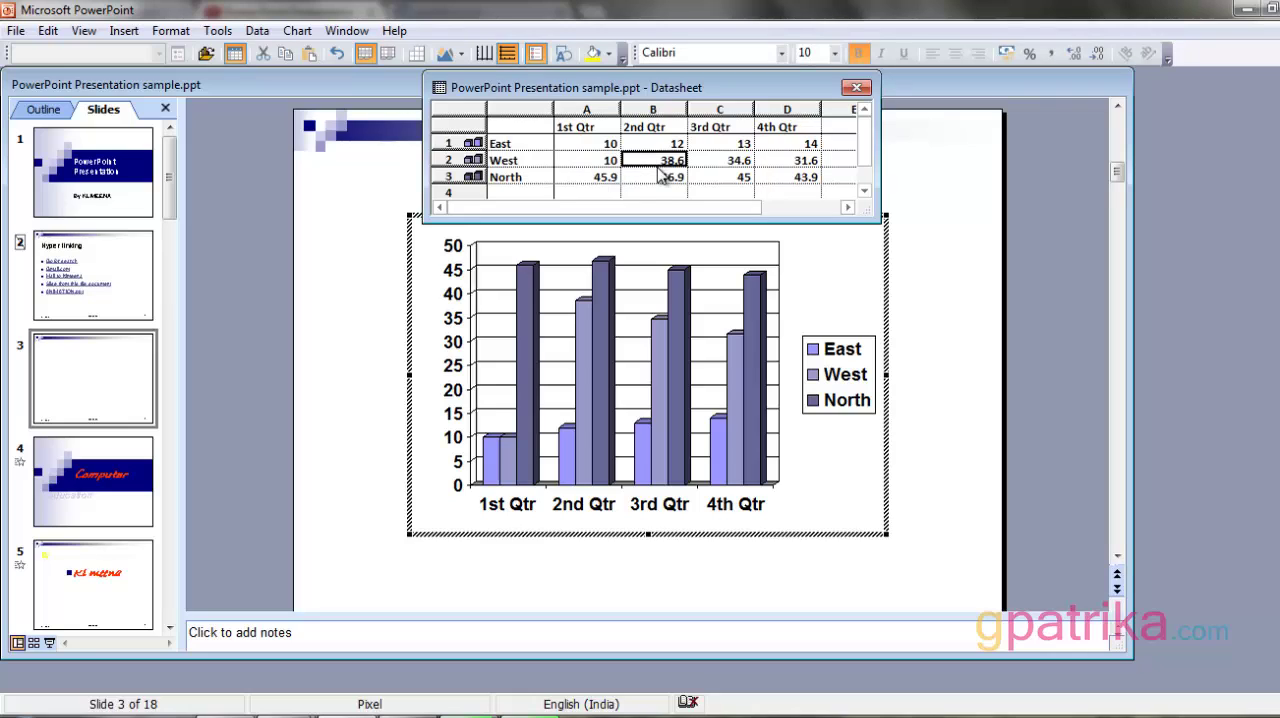
pyautogui.write('18')
pyautogui.click(722, 161)
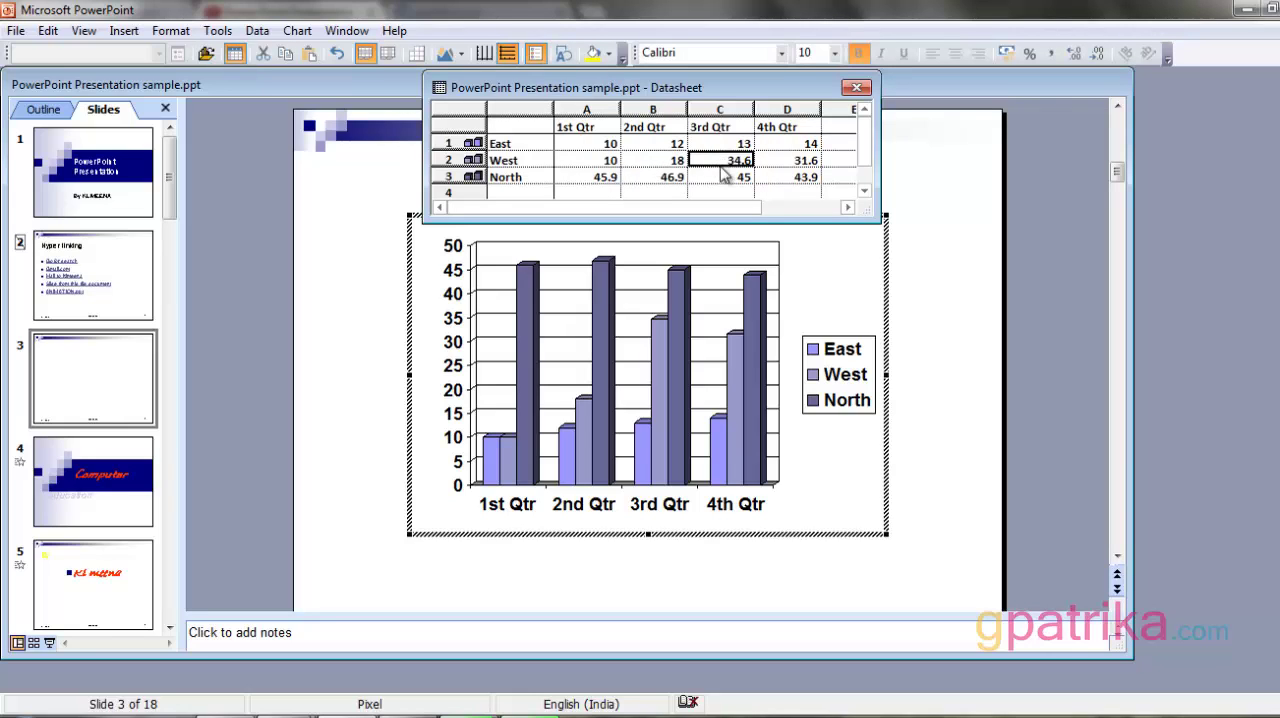
pyautogui.write('19')
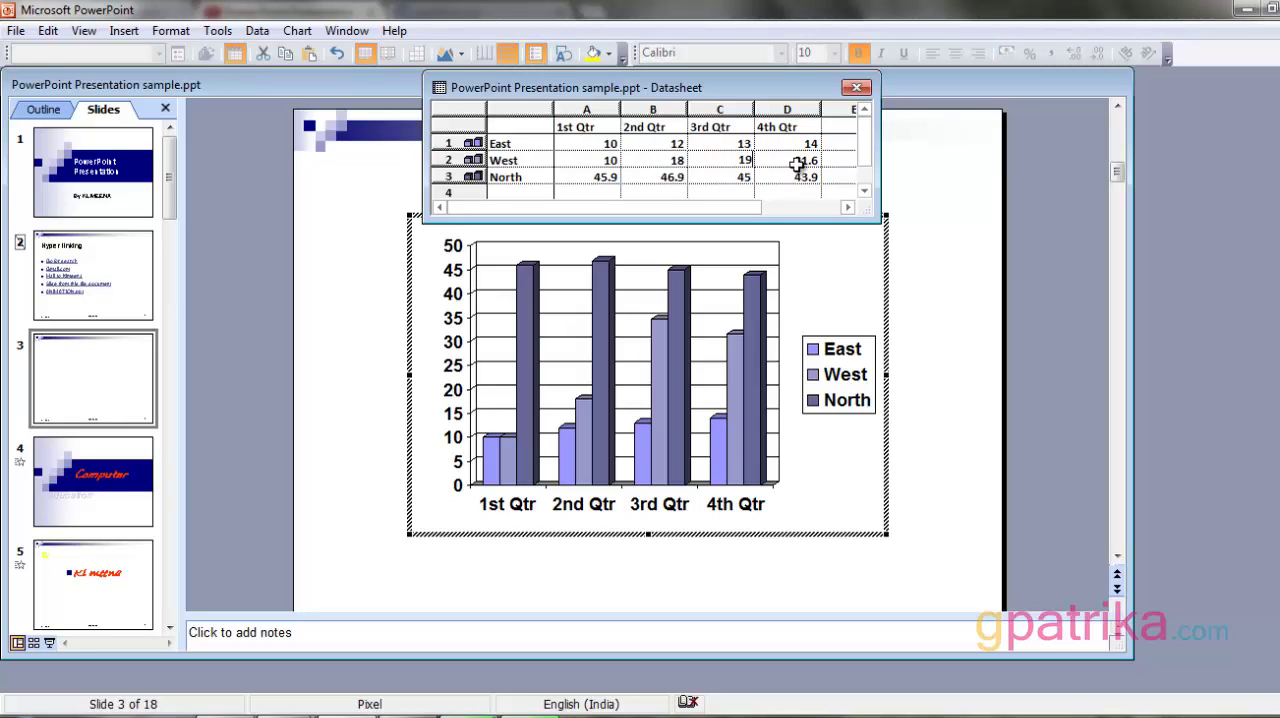
pyautogui.click(799, 163)
pyautogui.write('20')
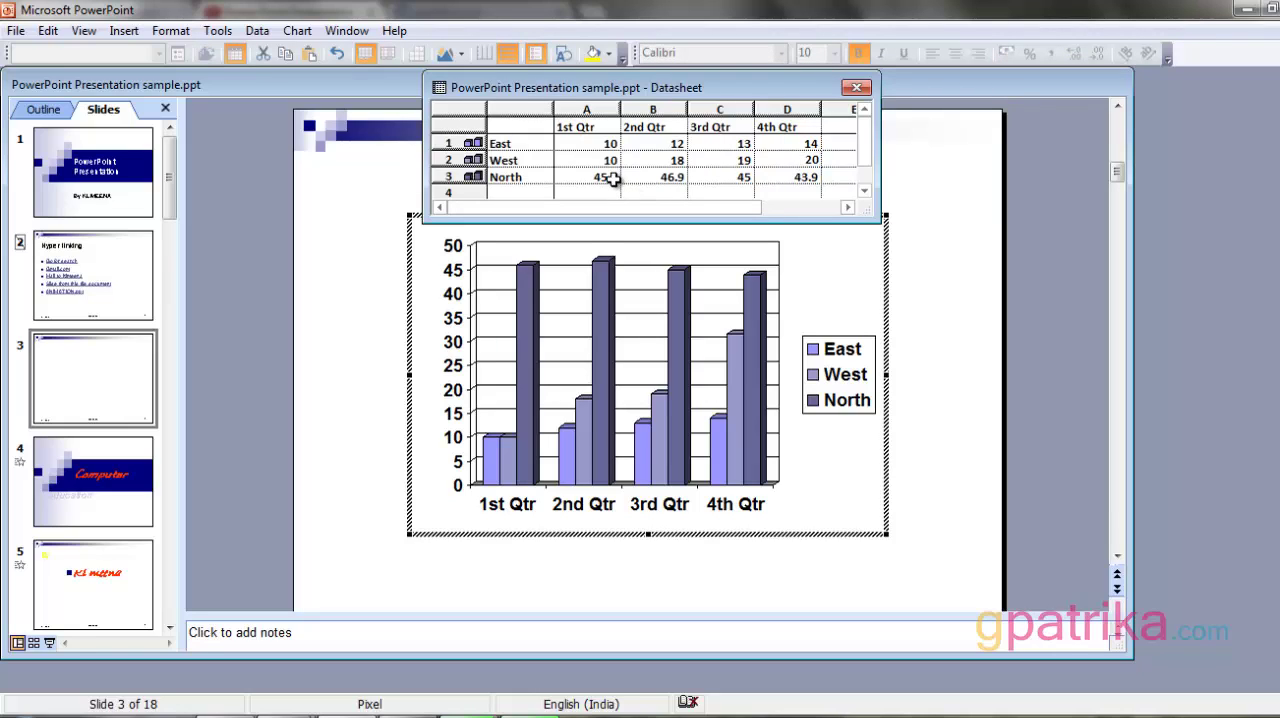
pyautogui.click(607, 177)
pyautogui.write('9')
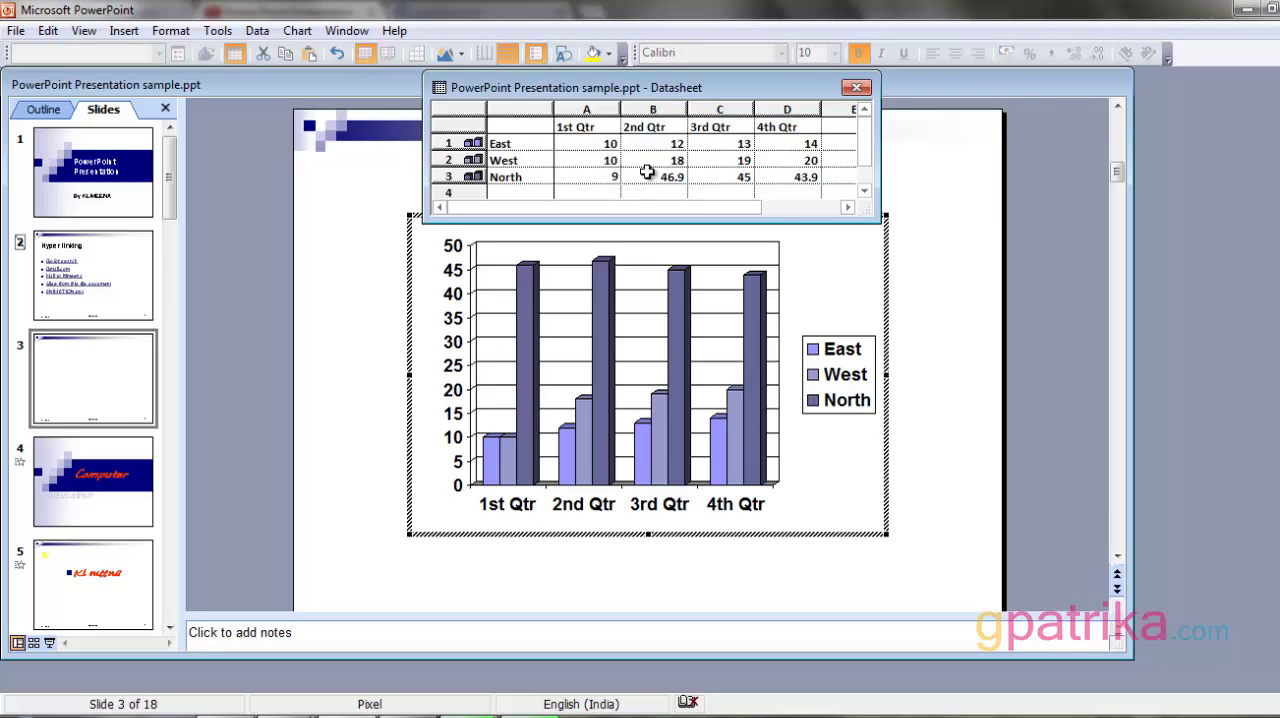
pyautogui.click(678, 177)
pyautogui.write('10')
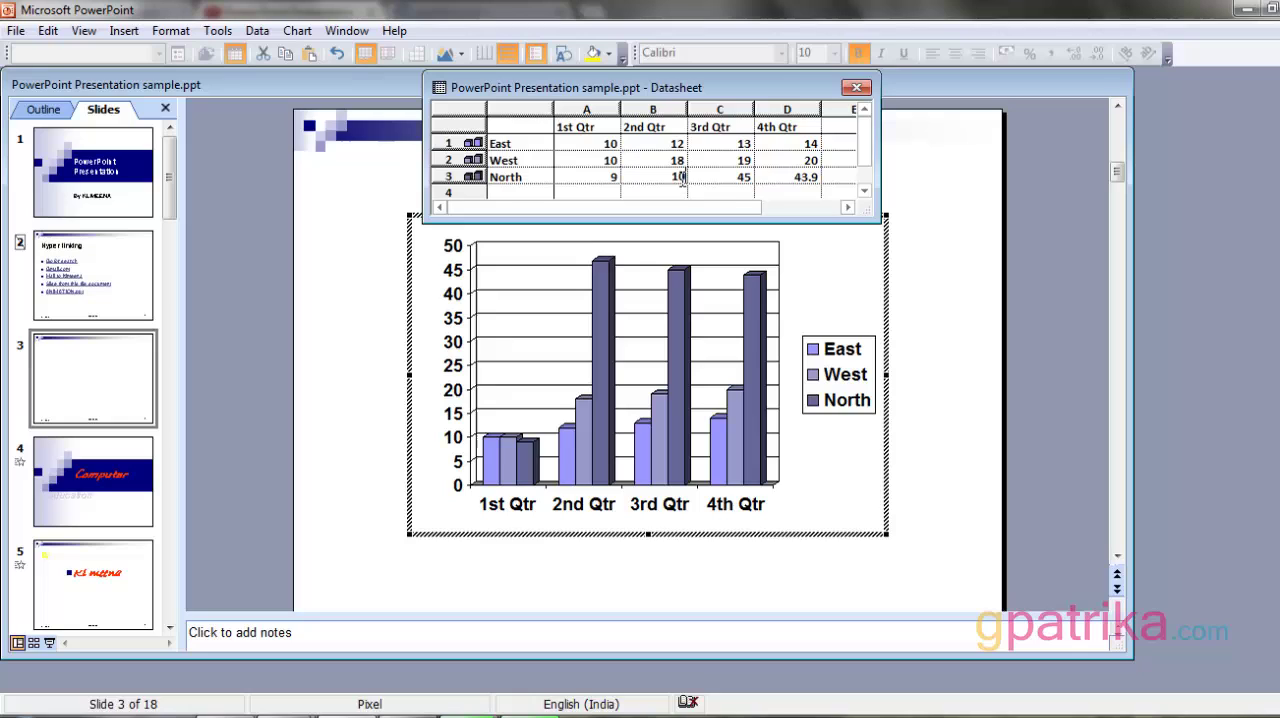
pyautogui.click(740, 178)
pyautogui.write('1')
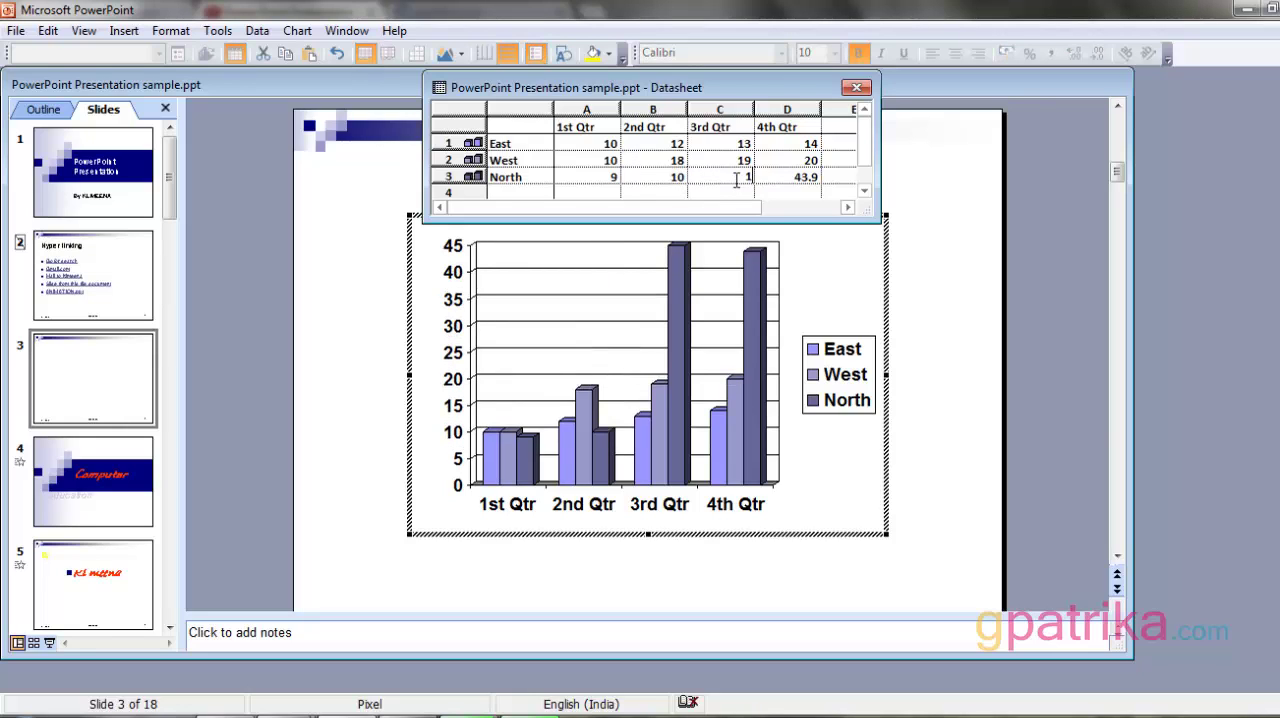
pyautogui.click(778, 180)
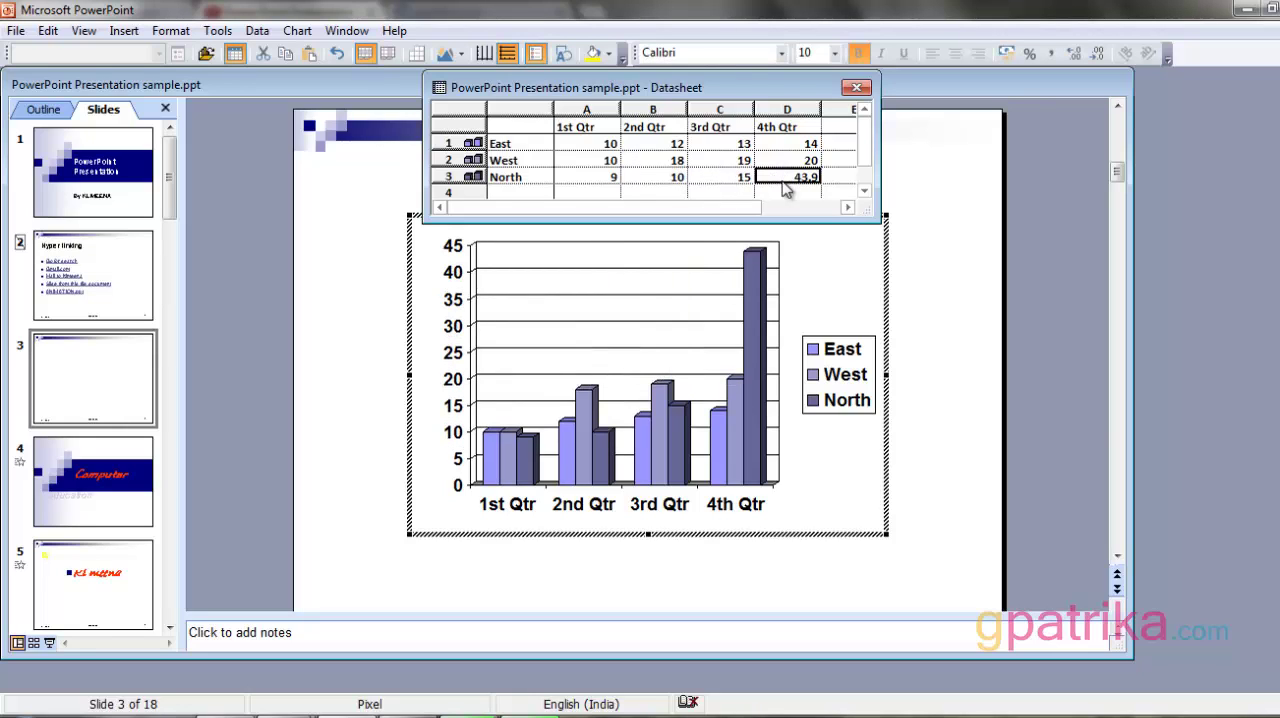
pyautogui.write('17')
pyautogui.moveTo(600, 207); pyautogui.dragTo(790, 207)
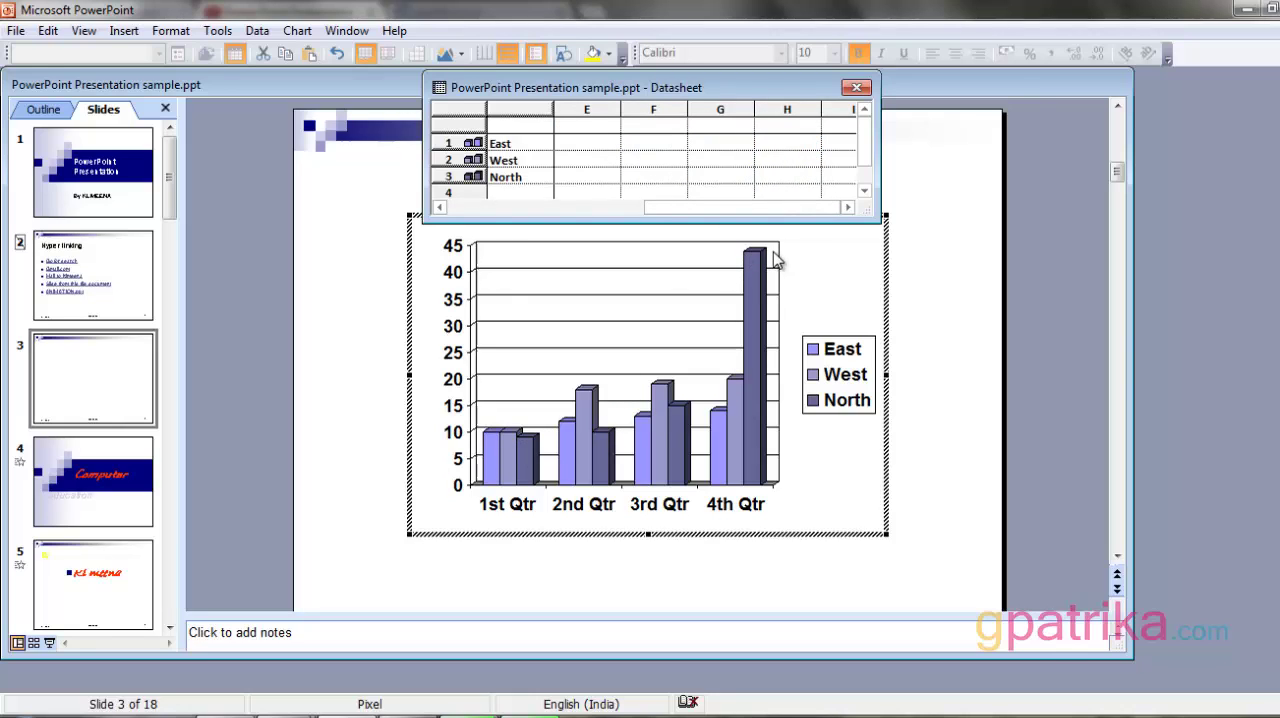
pyautogui.moveTo(740, 207); pyautogui.dragTo(600, 207)
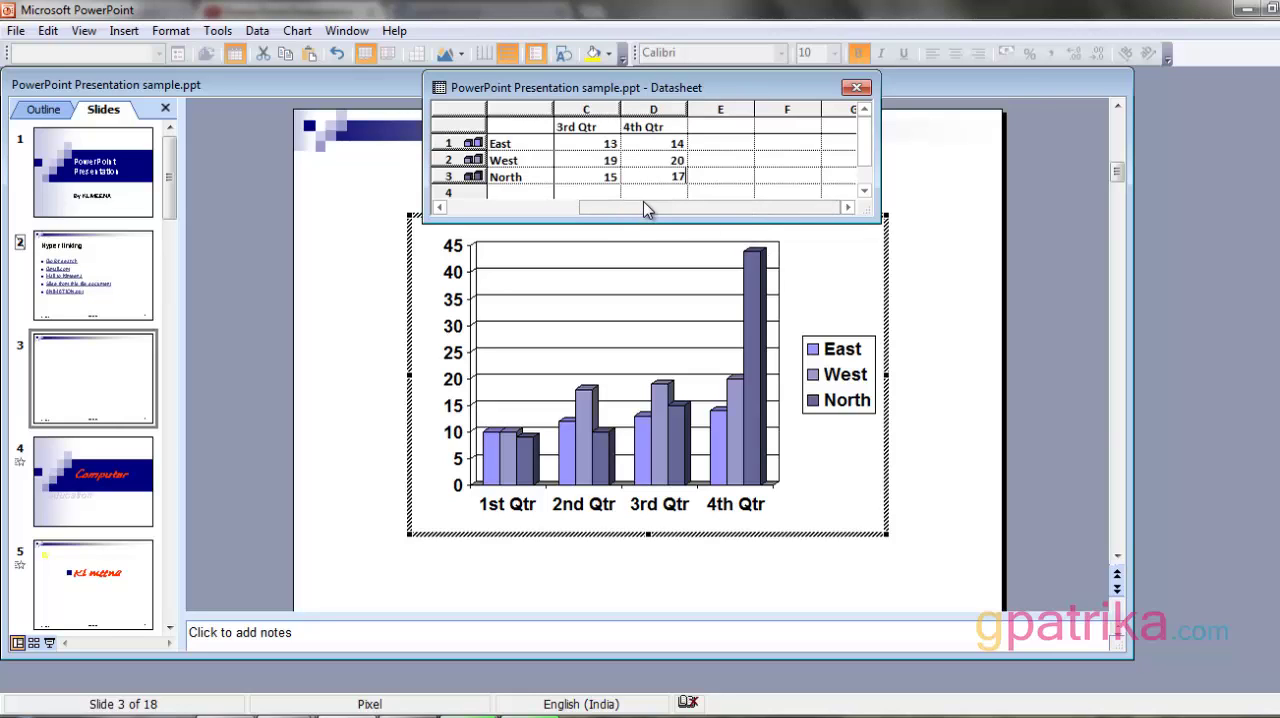
# Step: Change North's 4th Qtr value to 17 and close the datasheet
pyautogui.click(530, 207)
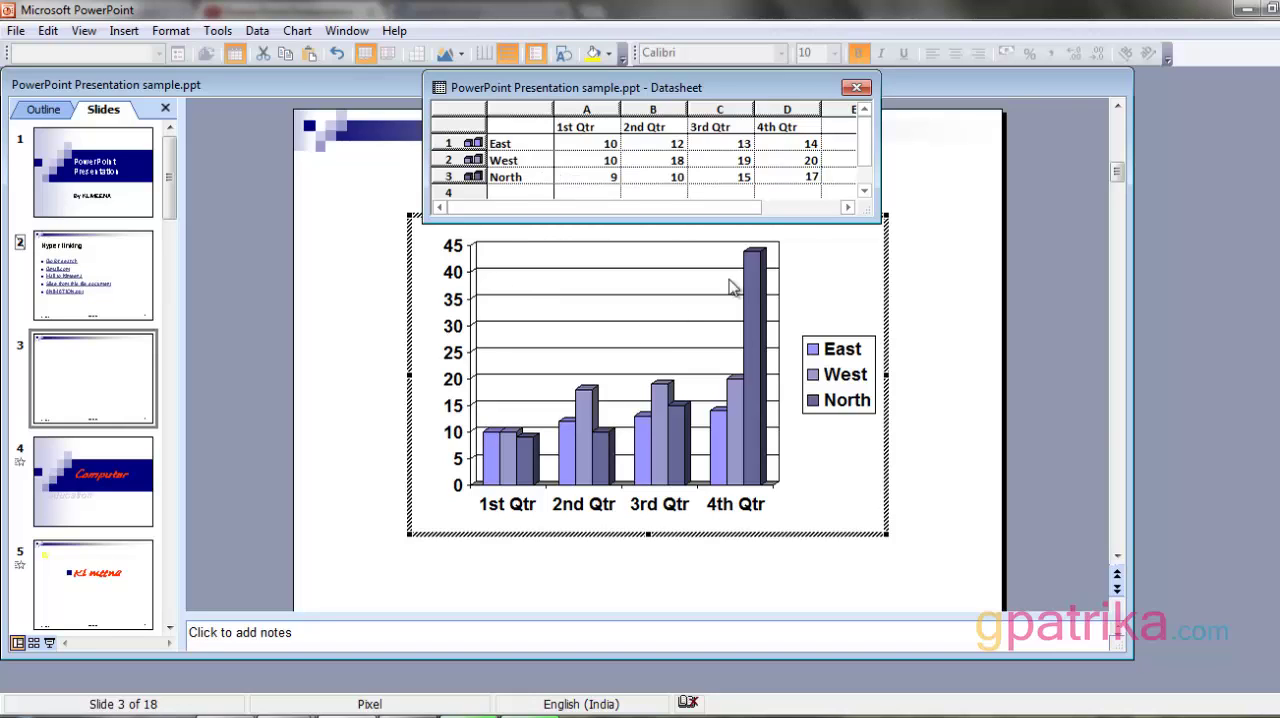
pyautogui.click(730, 208)
pyautogui.click(790, 208)
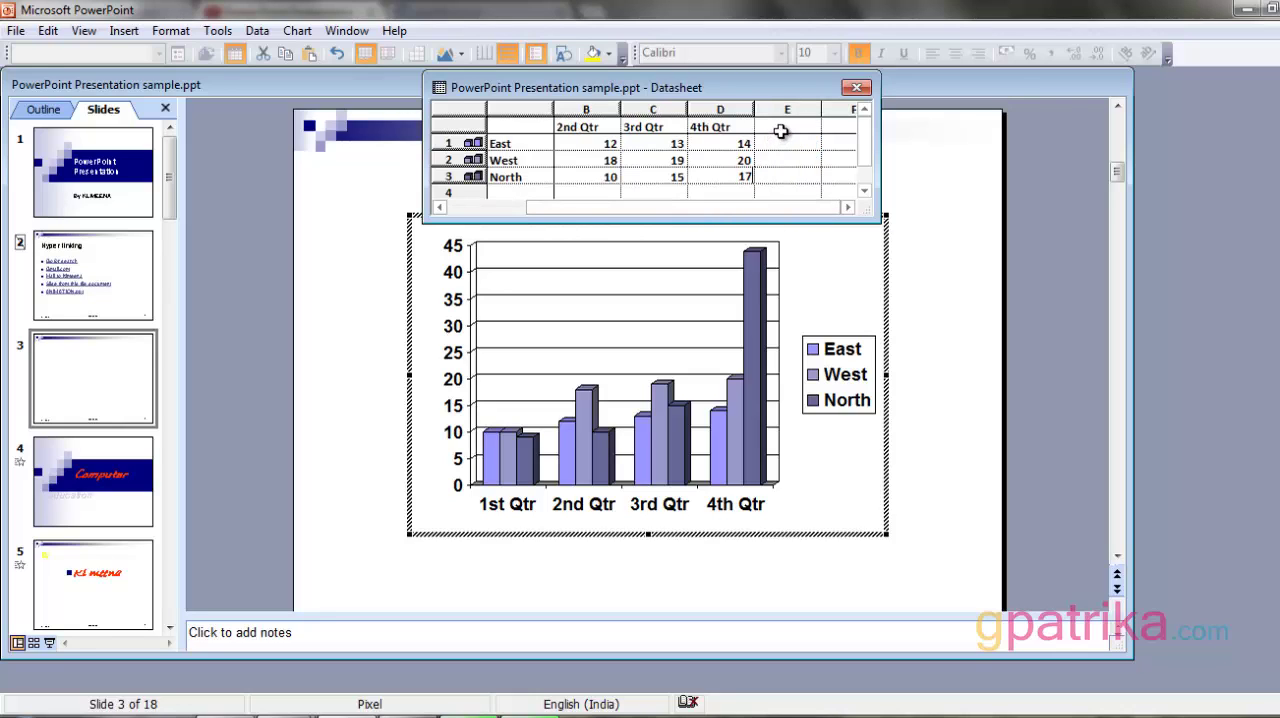
pyautogui.moveTo(722, 208); pyautogui.dragTo(614, 220)
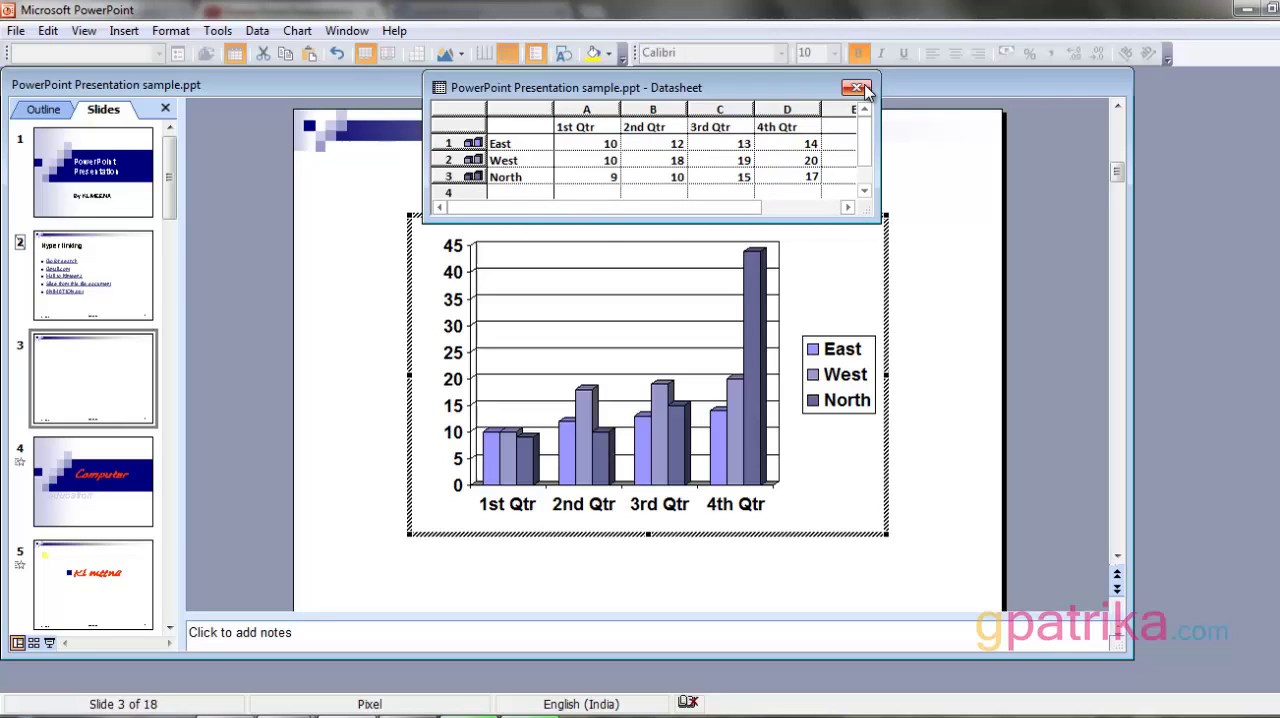
pyautogui.click(862, 91)
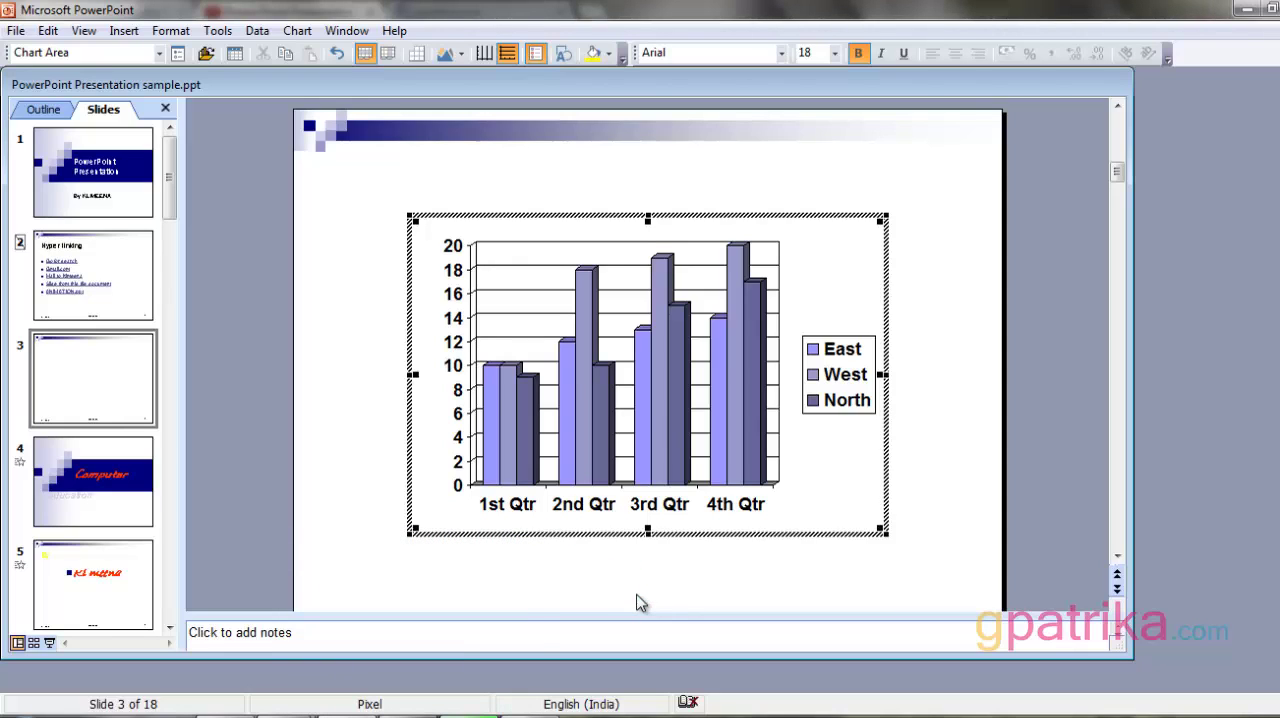
# Step: Cancel the Import File dialog and bring up the Format Chart Area settings
pyautogui.click(208, 55)
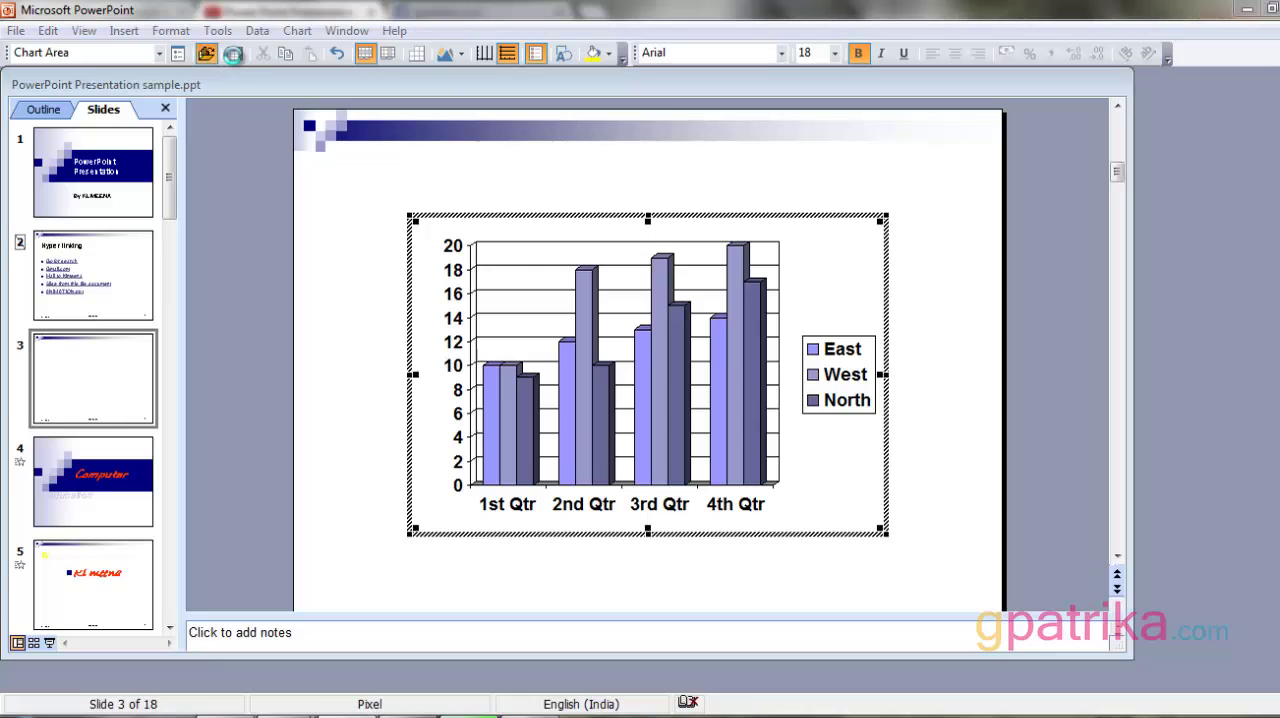
pyautogui.click(237, 60)
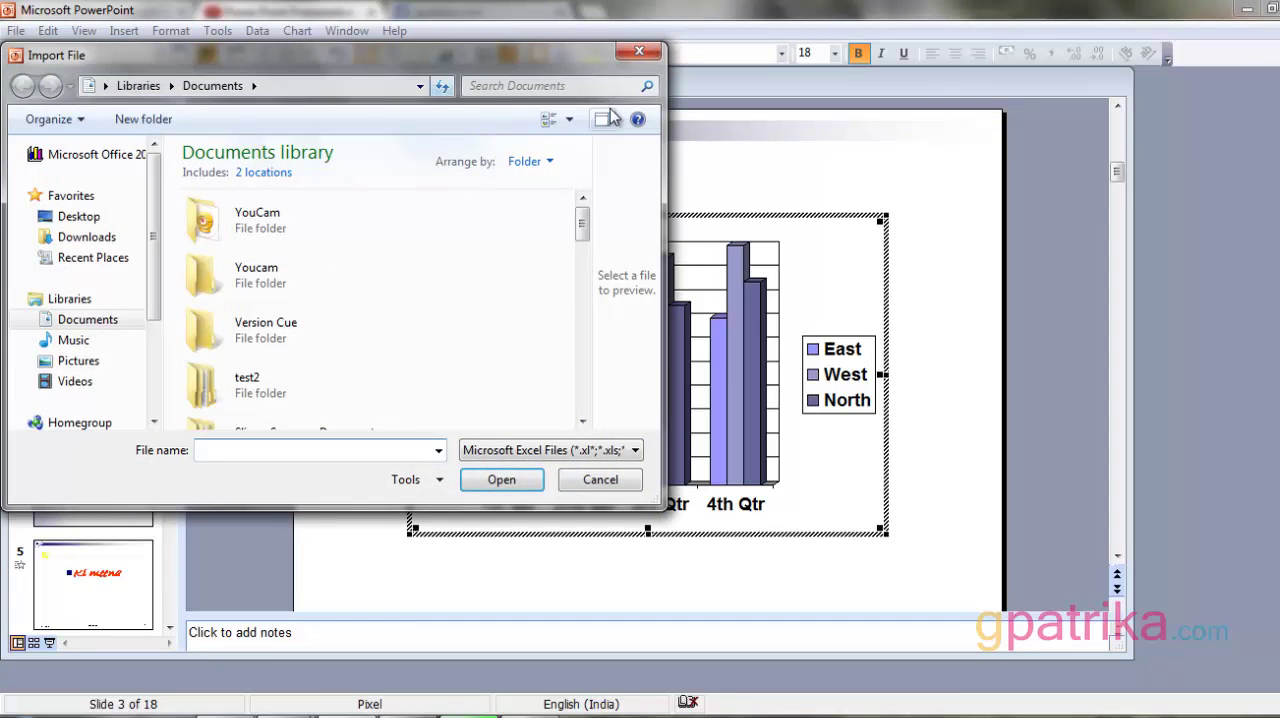
pyautogui.click(643, 55)
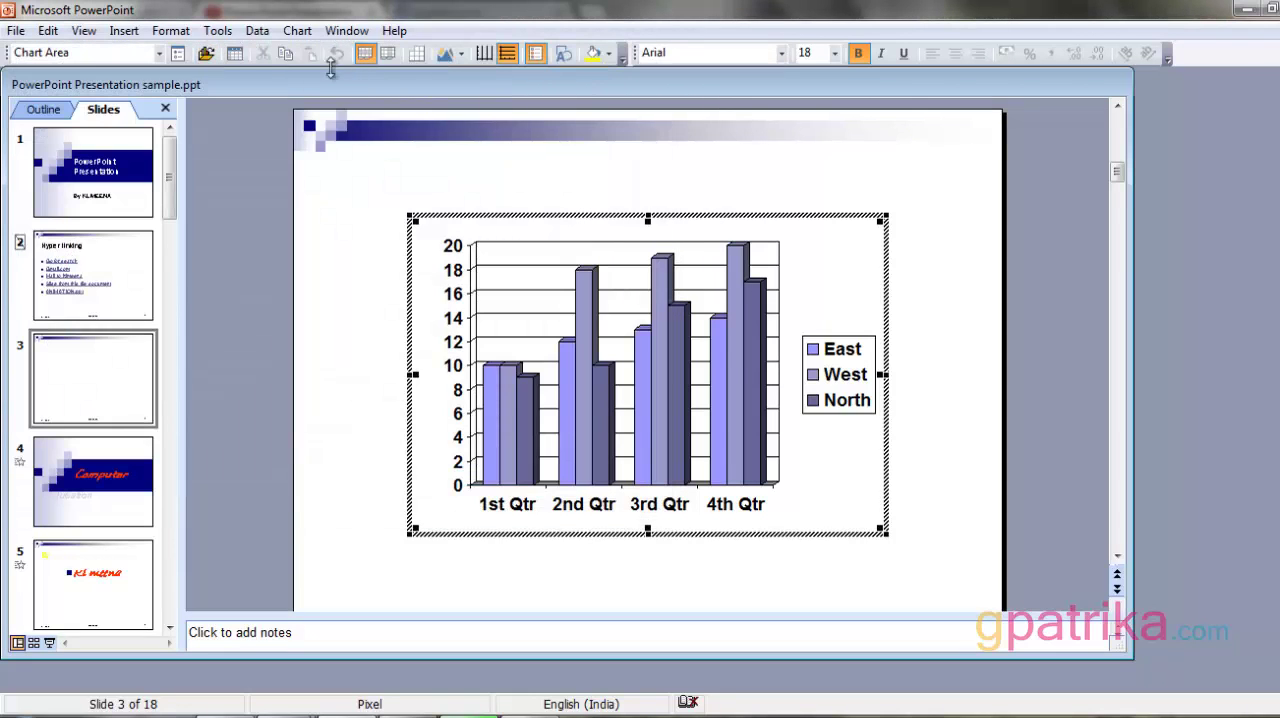
pyautogui.click(177, 53)
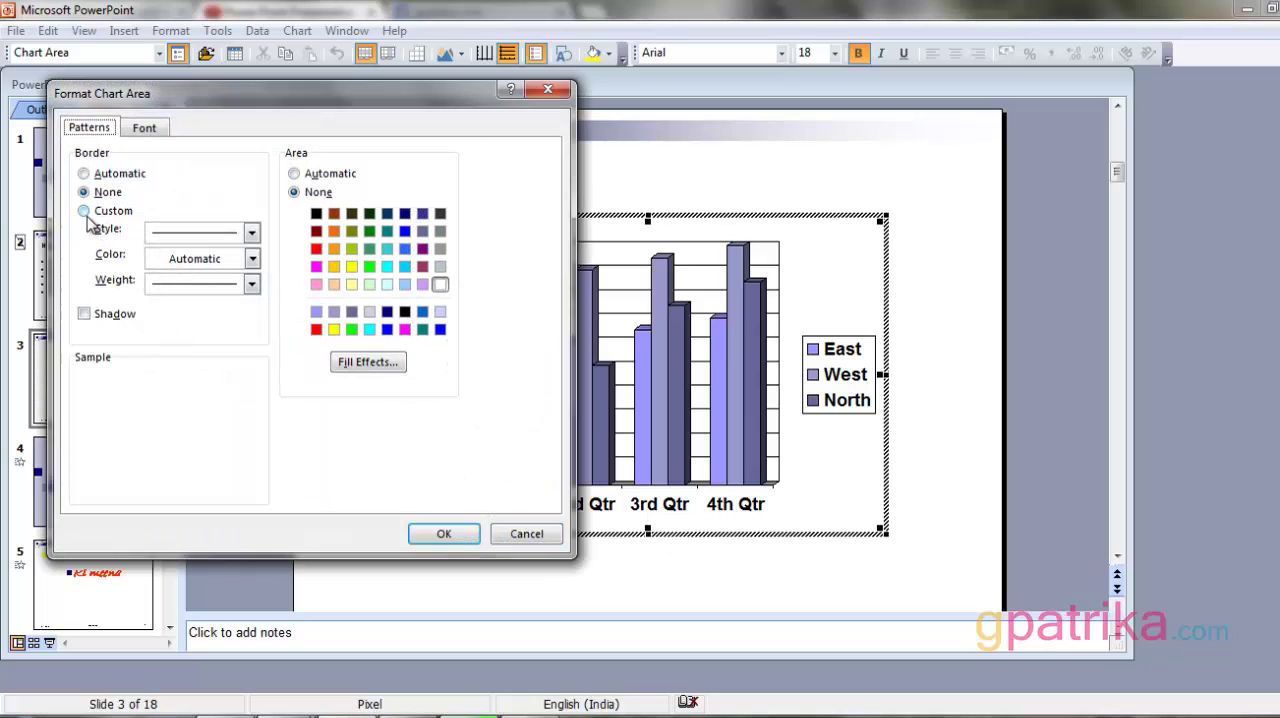
# Step: Turn on the chart area shadow and apply a grey gradient fill effect
pyautogui.click(84, 314)
pyautogui.click(84, 314)
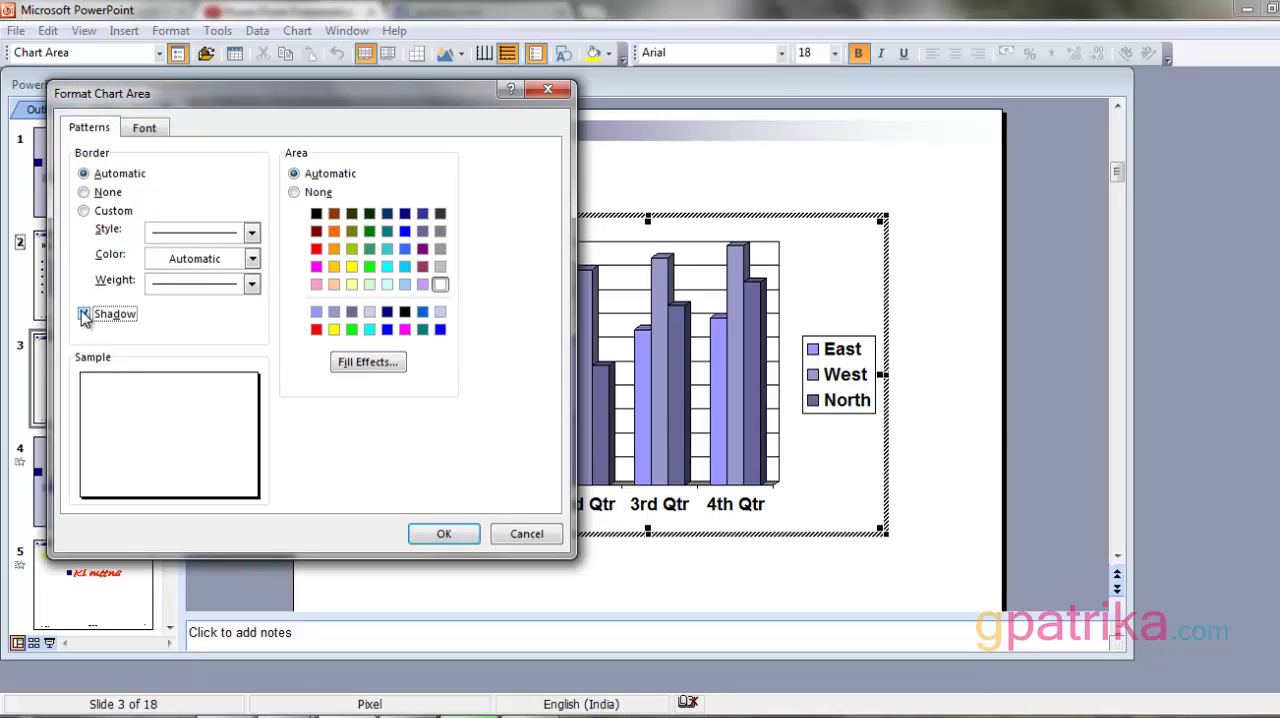
pyautogui.click(360, 366)
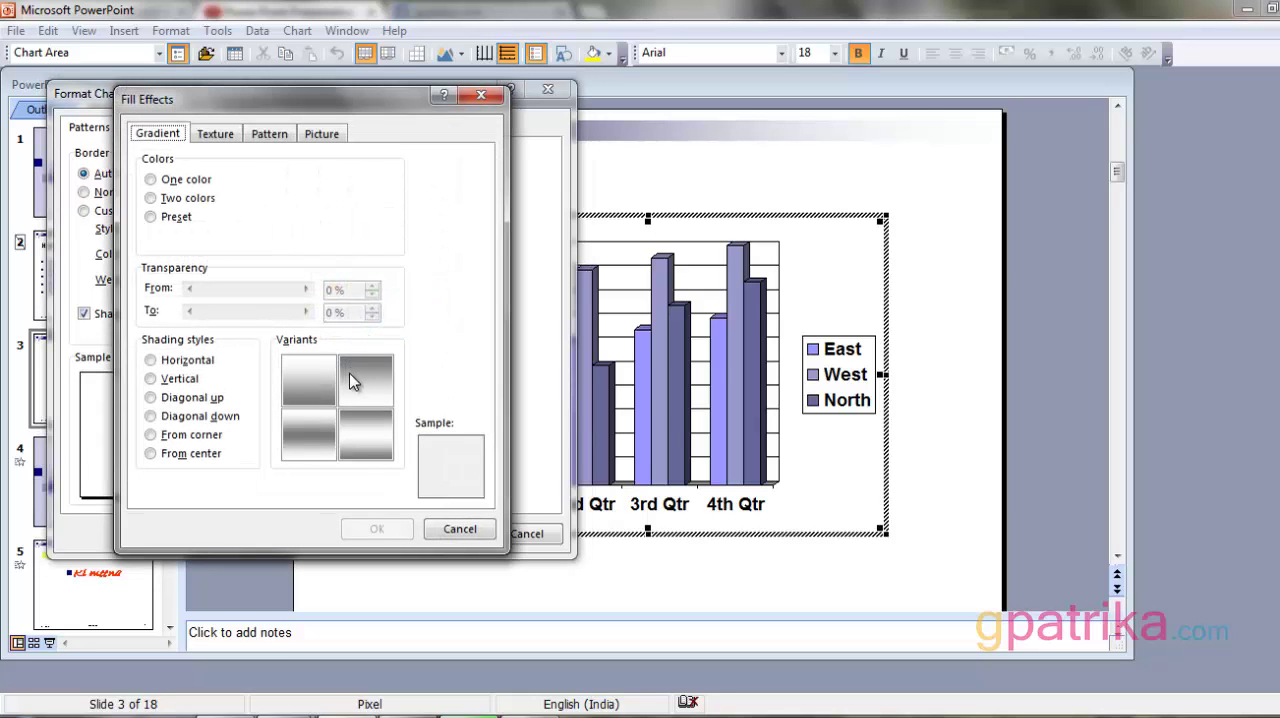
pyautogui.click(365, 385)
pyautogui.click(376, 528)
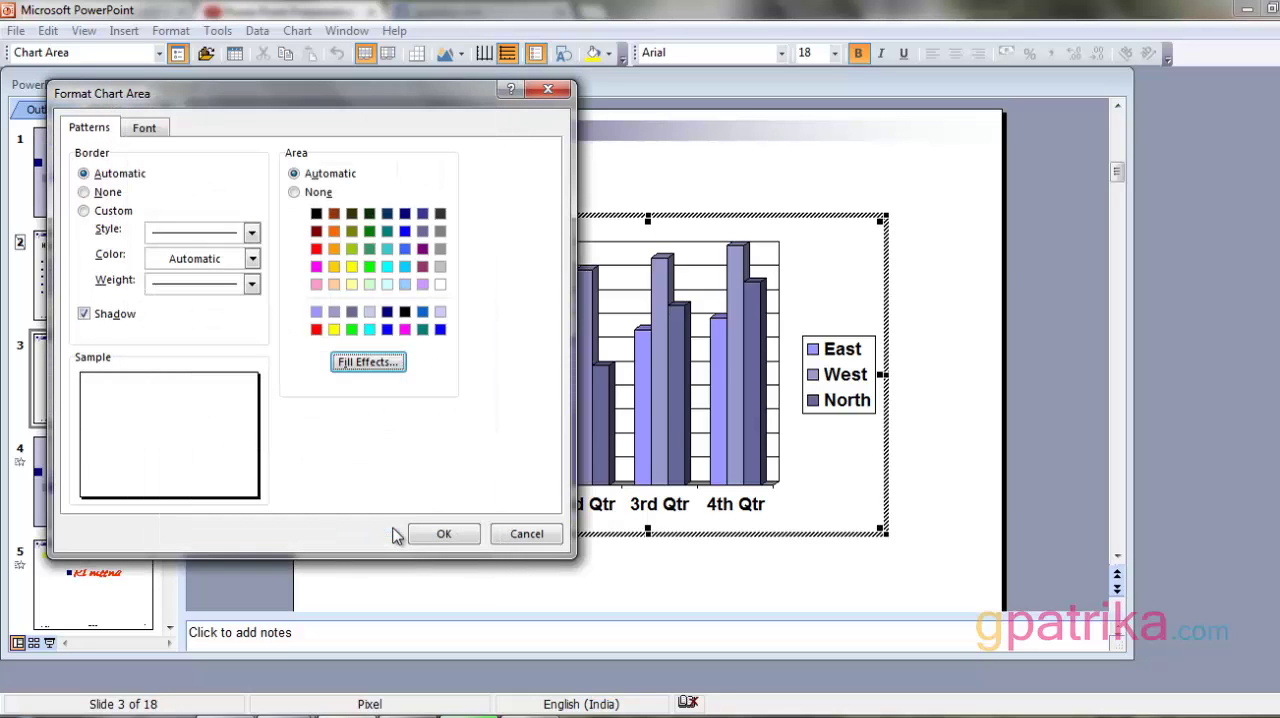
pyautogui.click(443, 534)
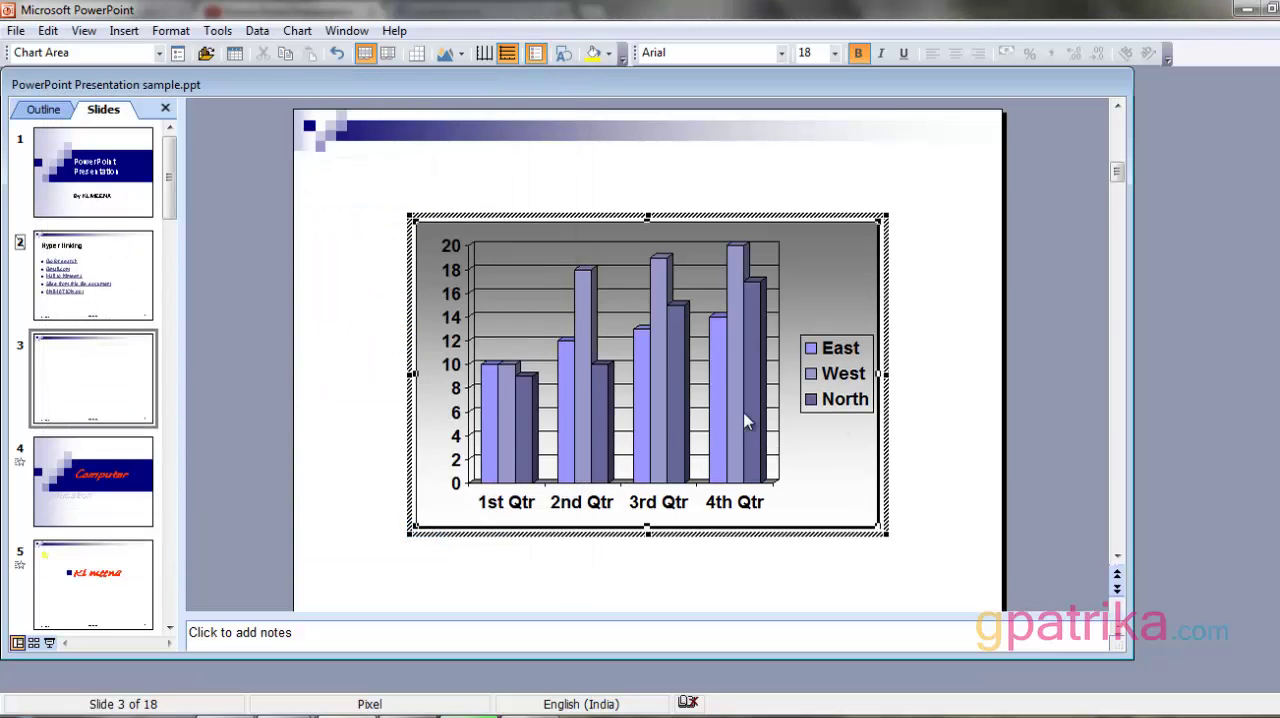
pyautogui.click(239, 55)
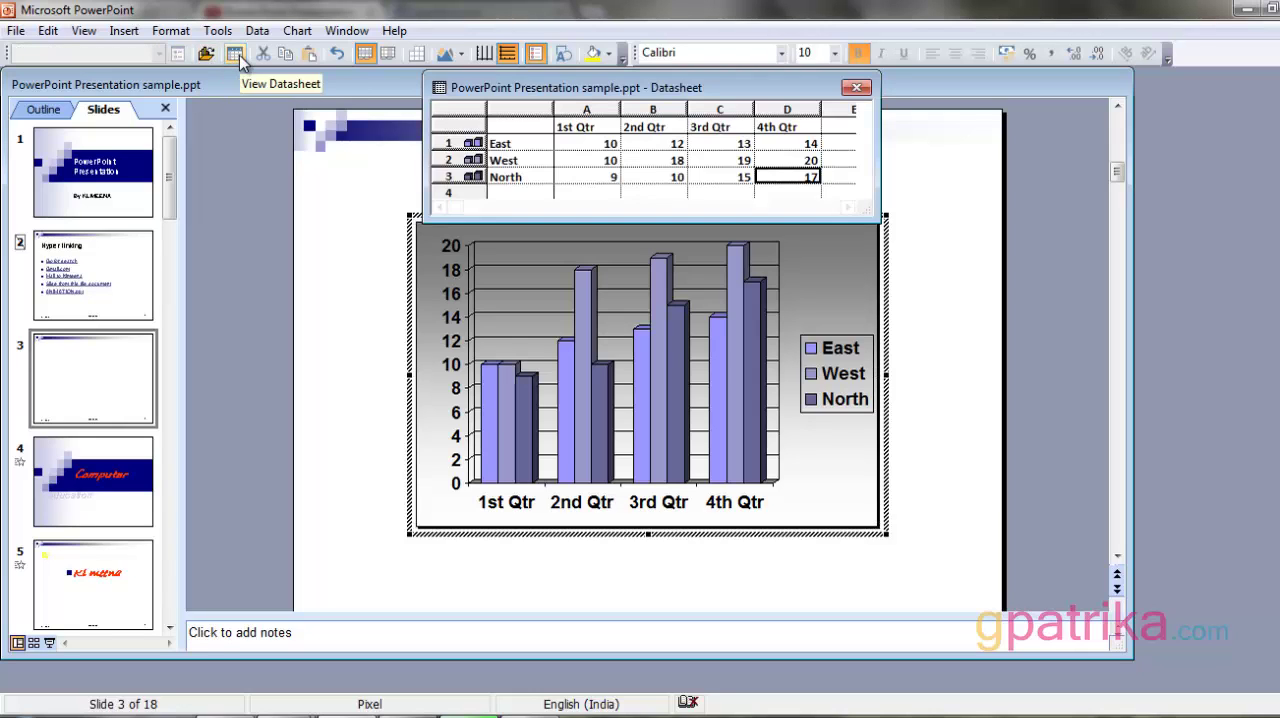
pyautogui.click(858, 89)
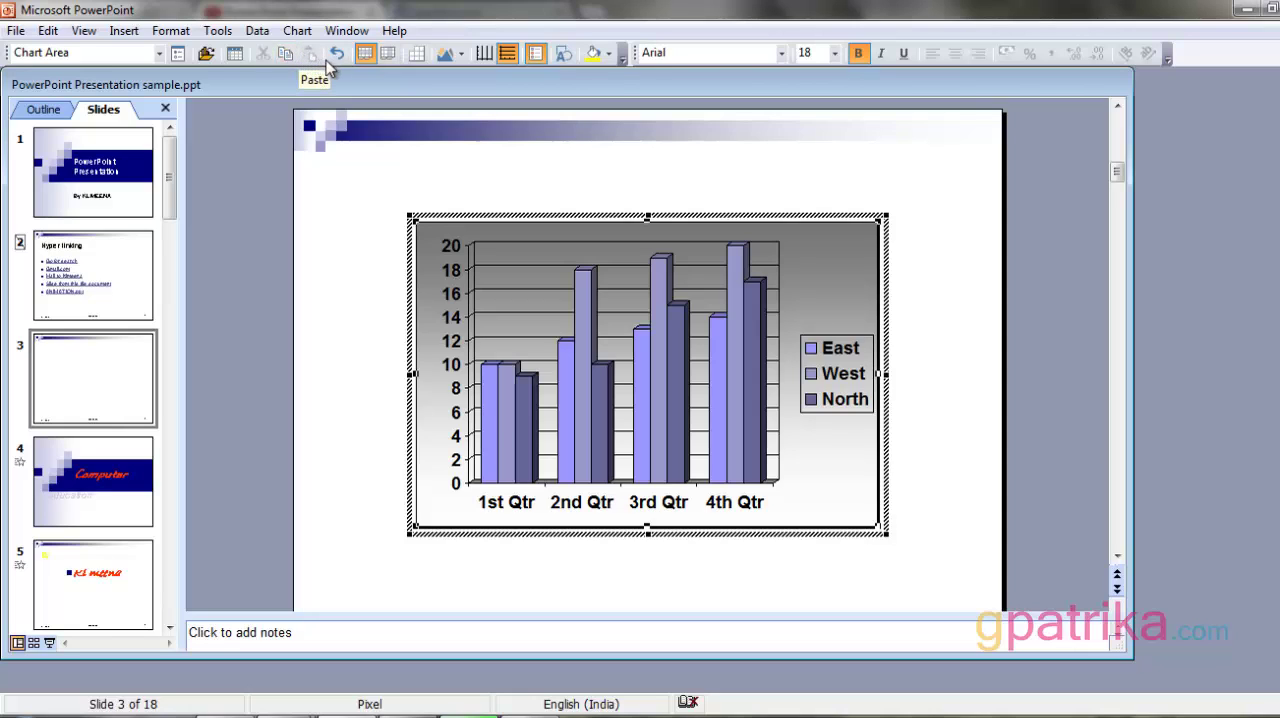
pyautogui.click(390, 53)
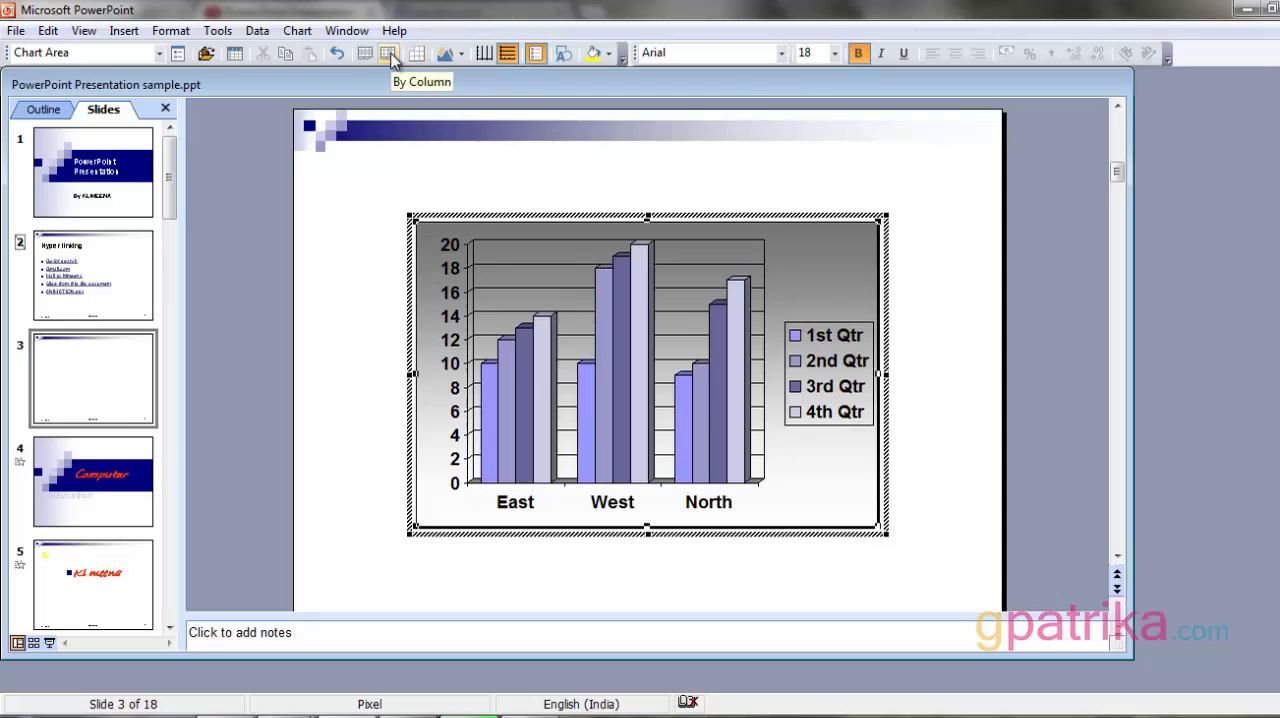
pyautogui.click(364, 54)
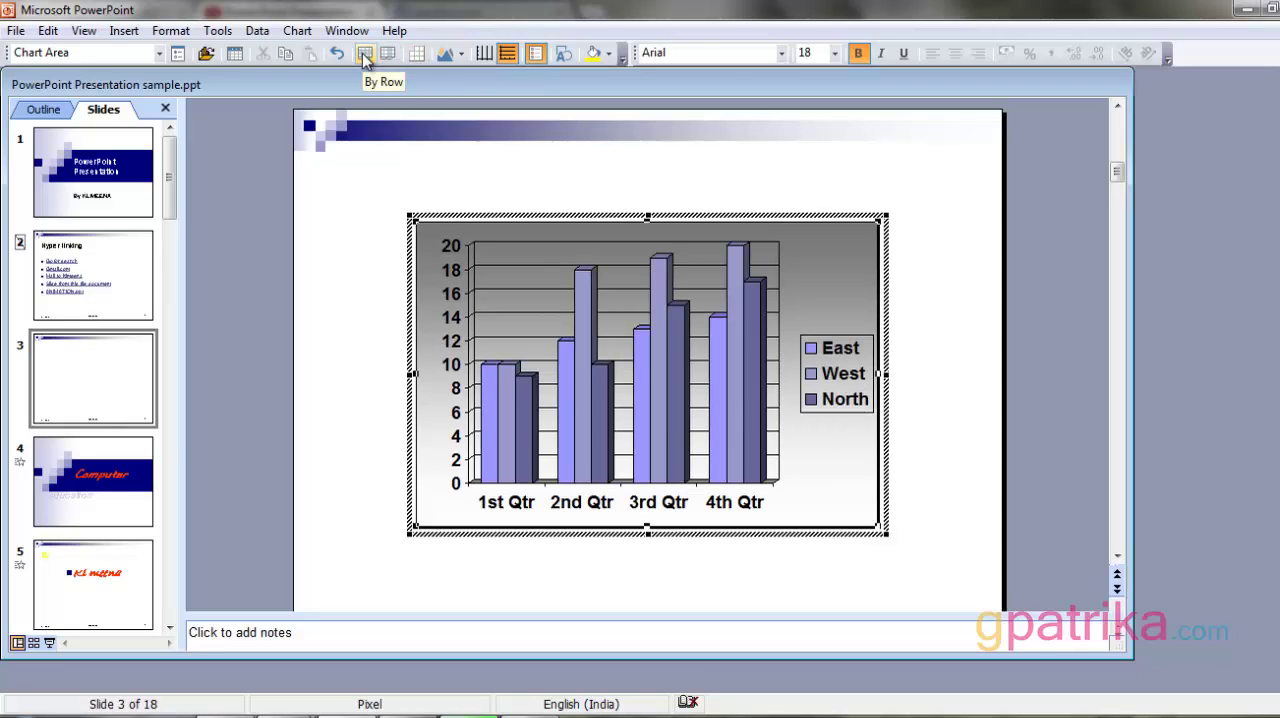
pyautogui.click(416, 53)
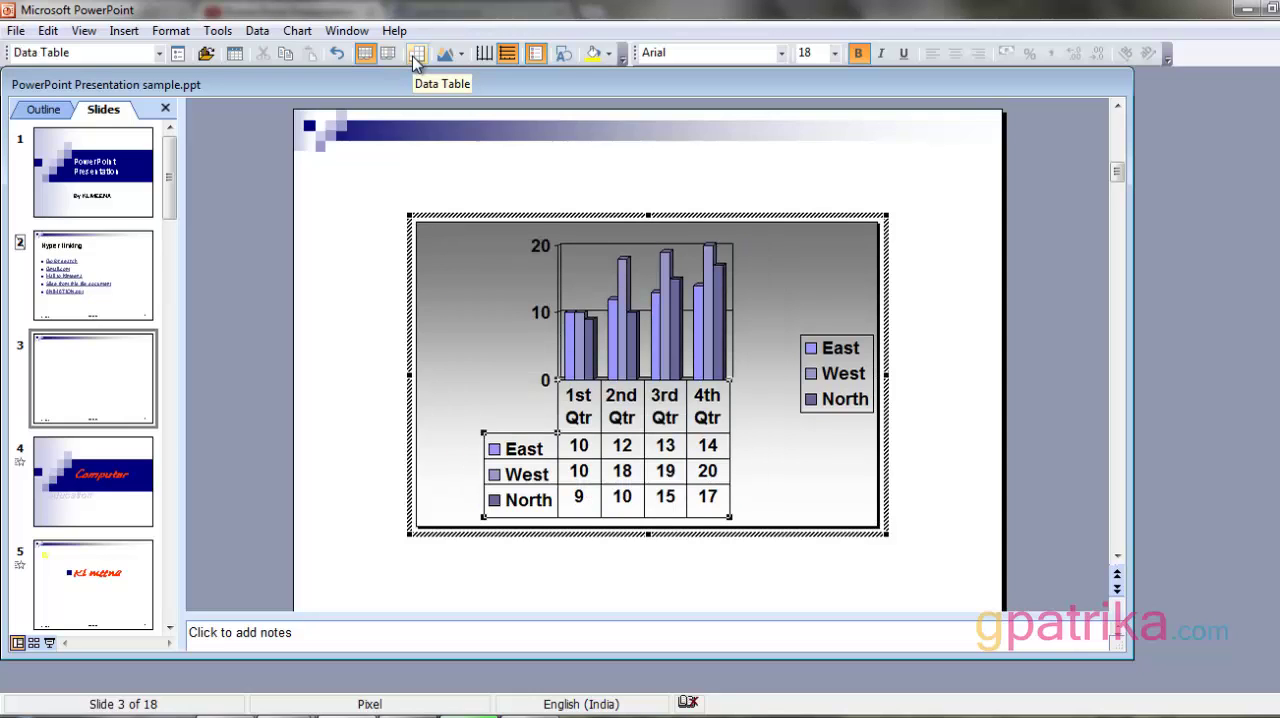
pyautogui.click(416, 53)
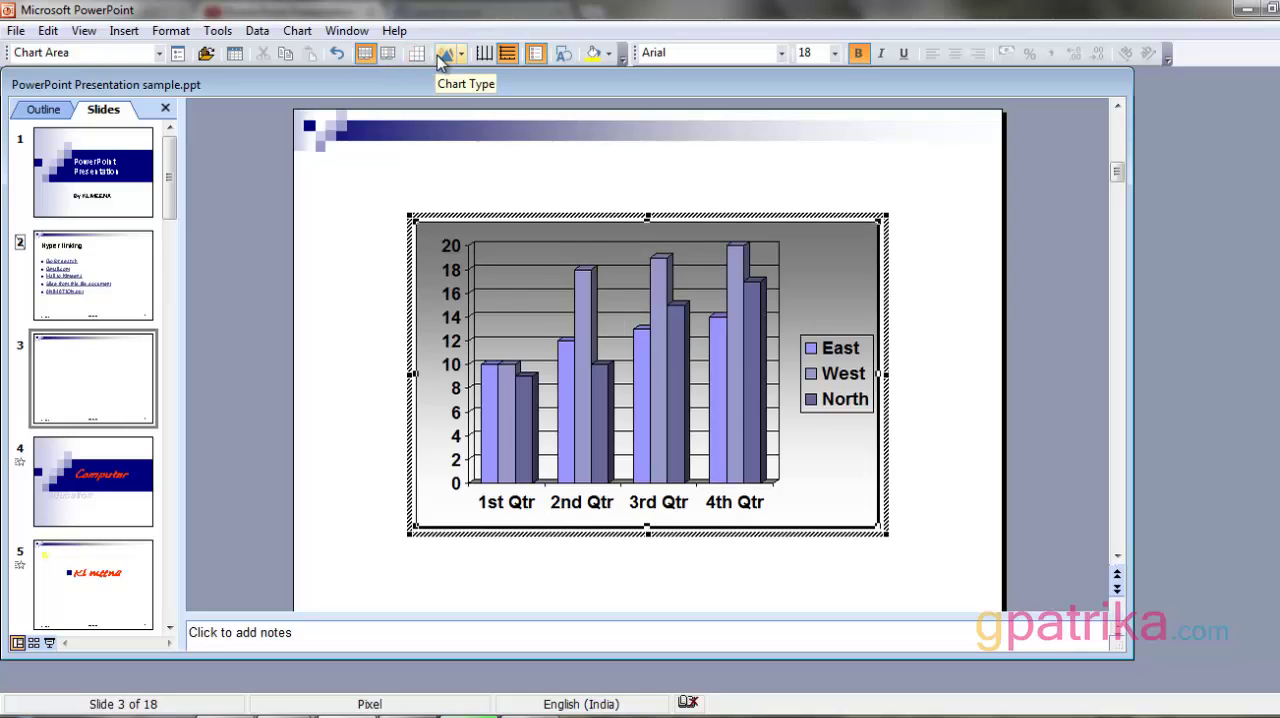
# Step: Cycle the chart through stacked area, 3-D area, 3-D surface, bar and 3-D bar types
pyautogui.click(461, 54)
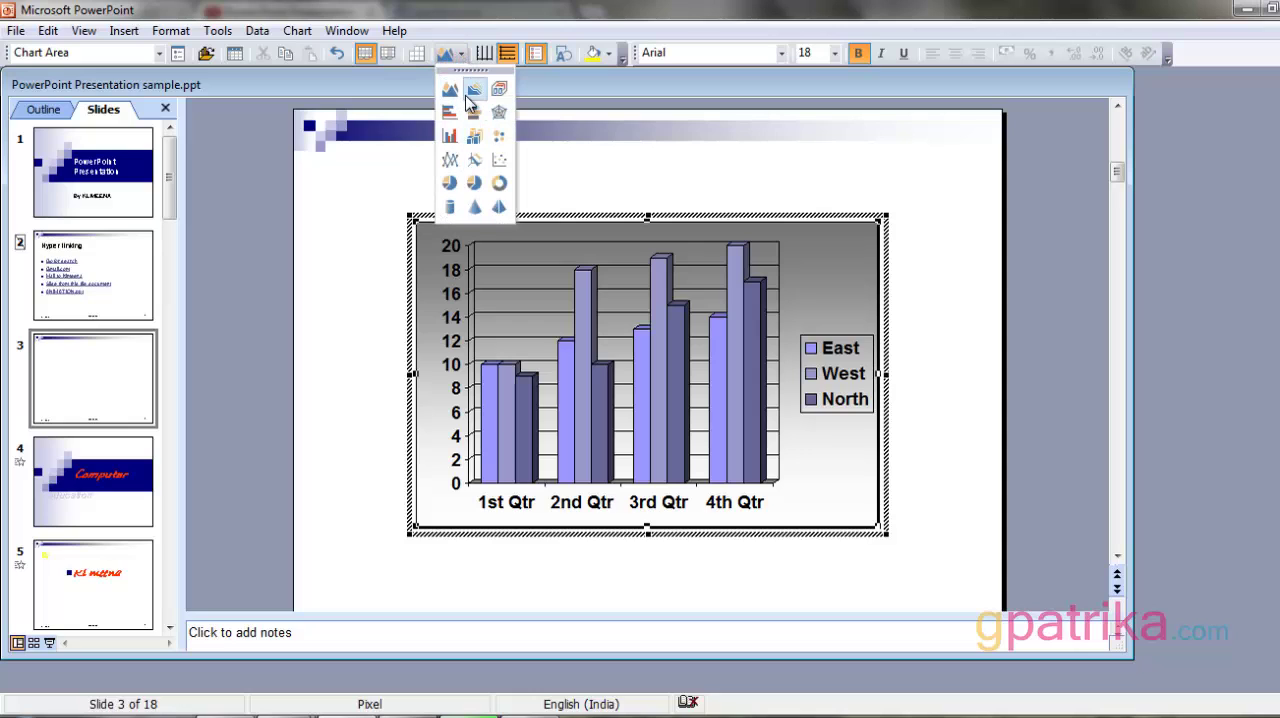
pyautogui.click(450, 91)
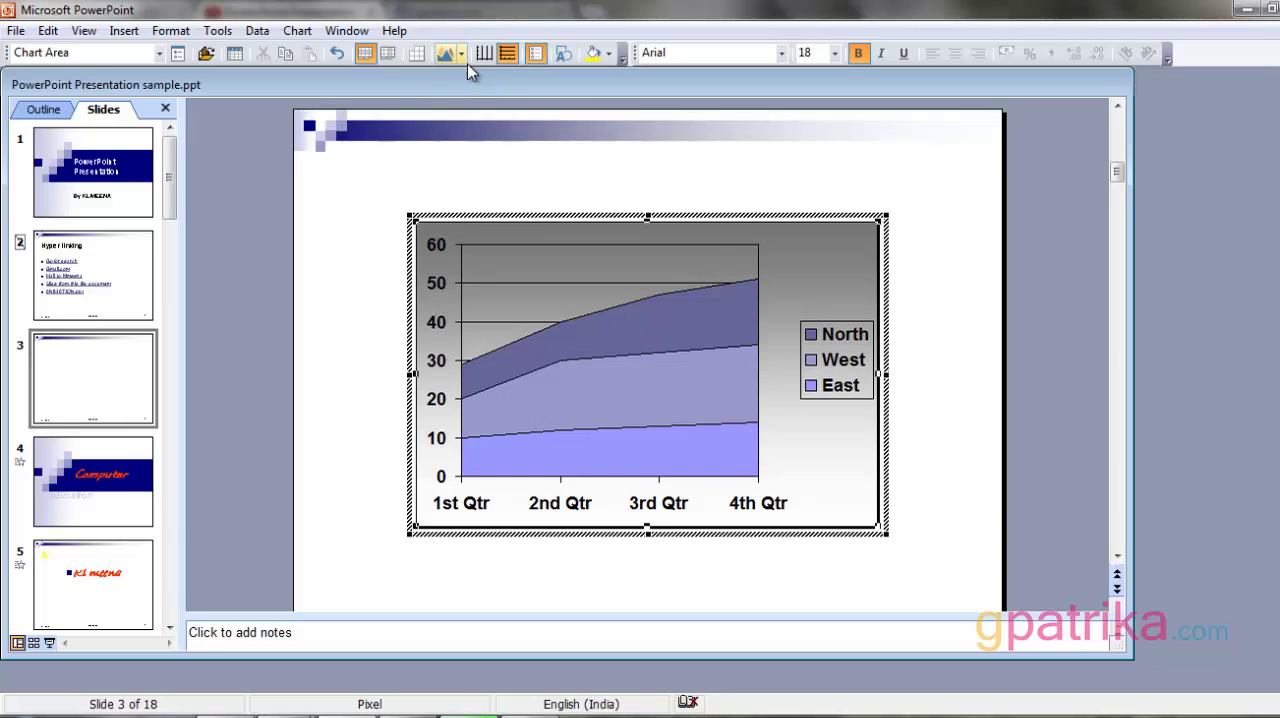
pyautogui.click(461, 54)
pyautogui.click(472, 92)
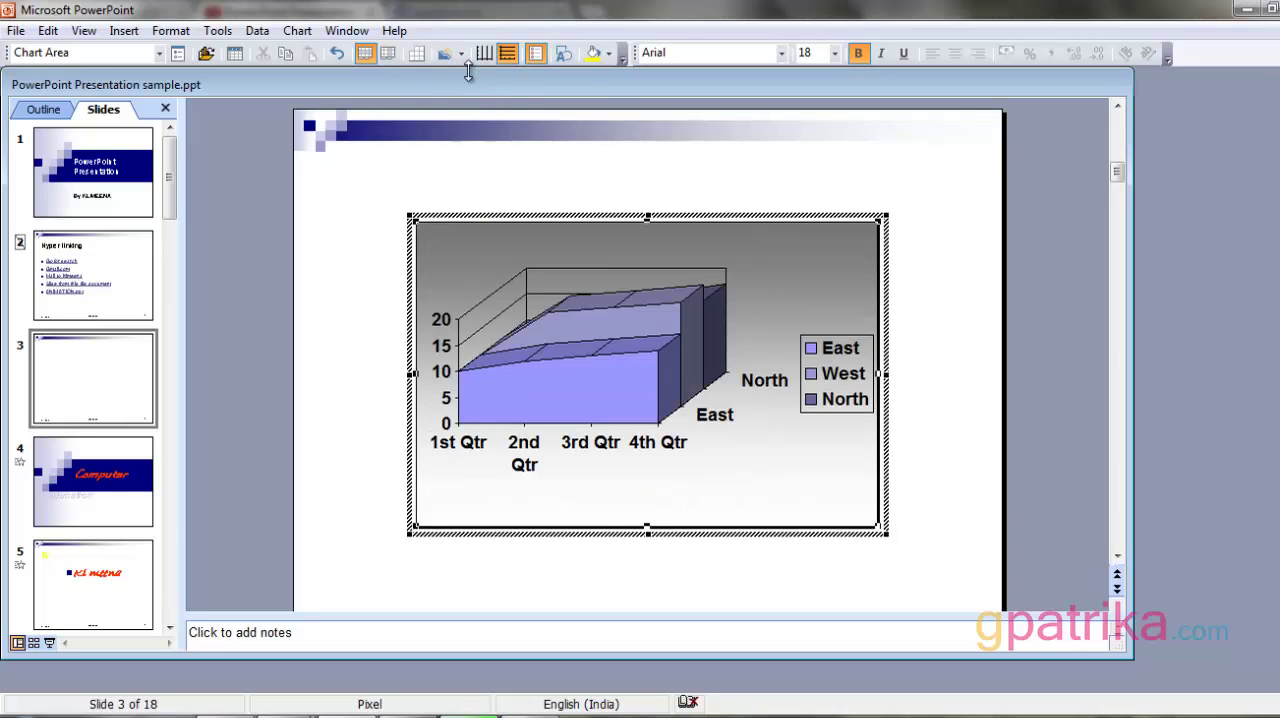
pyautogui.click(461, 54)
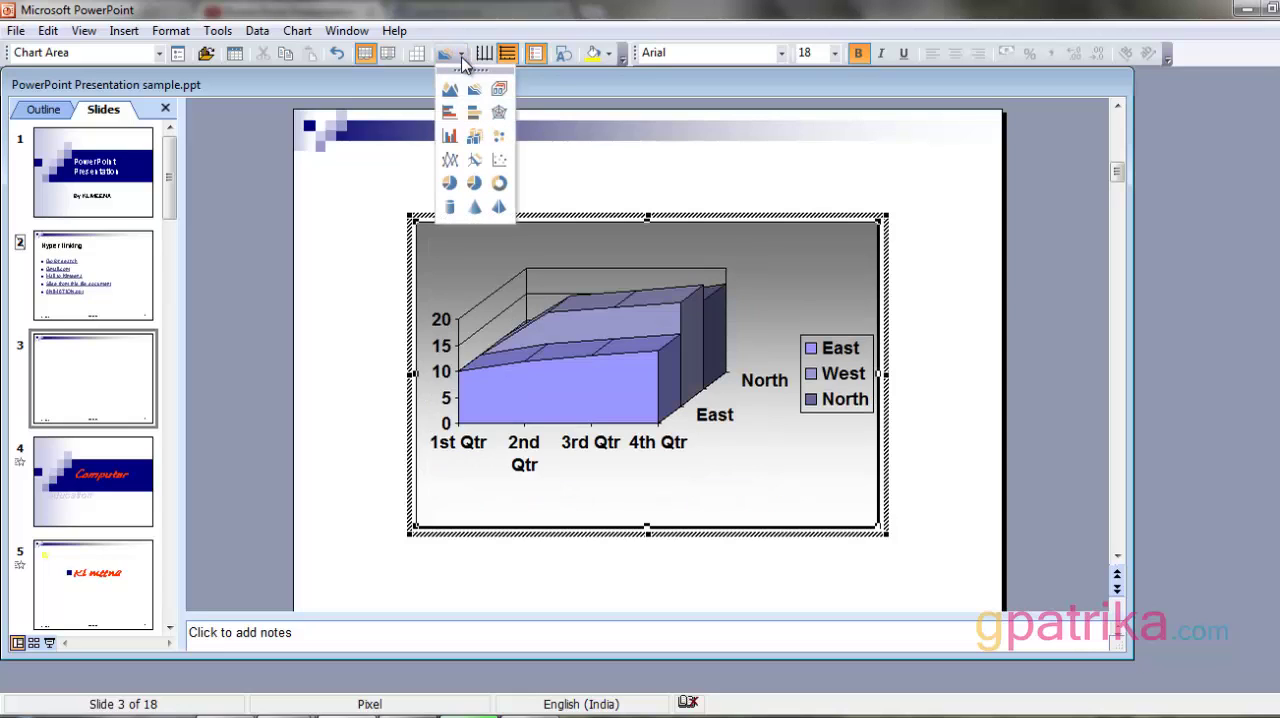
pyautogui.click(498, 91)
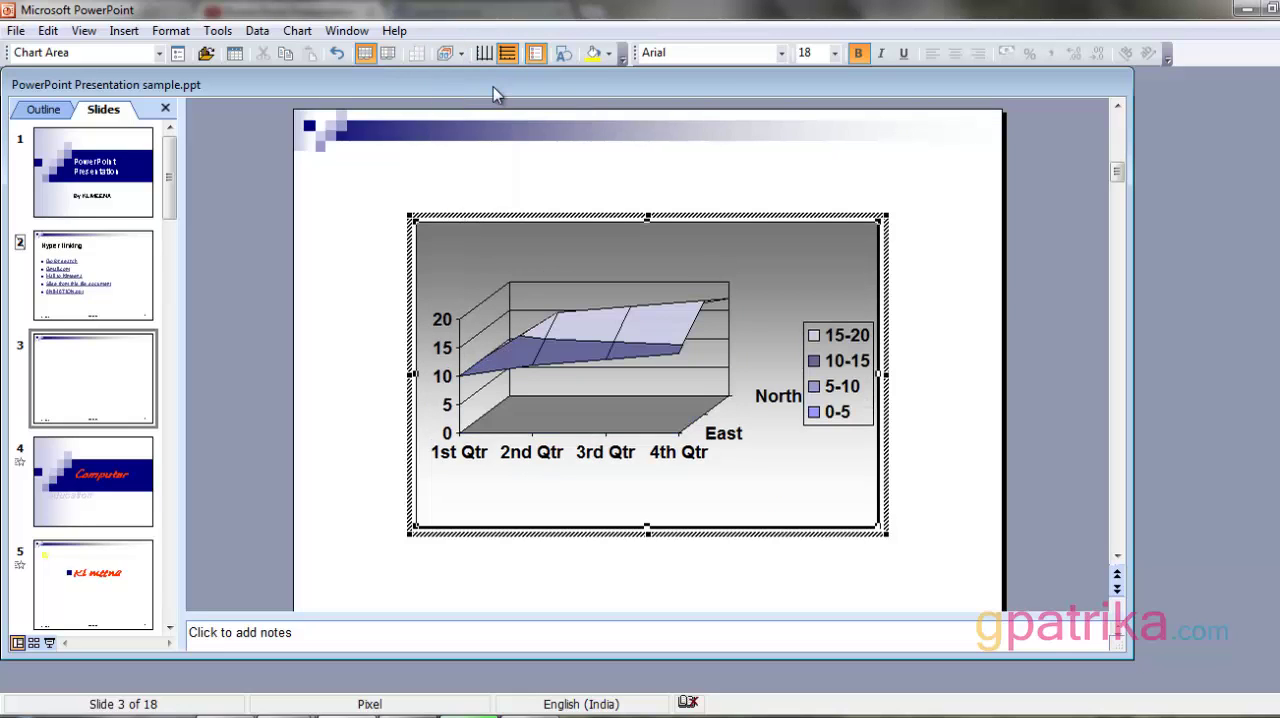
pyautogui.click(460, 53)
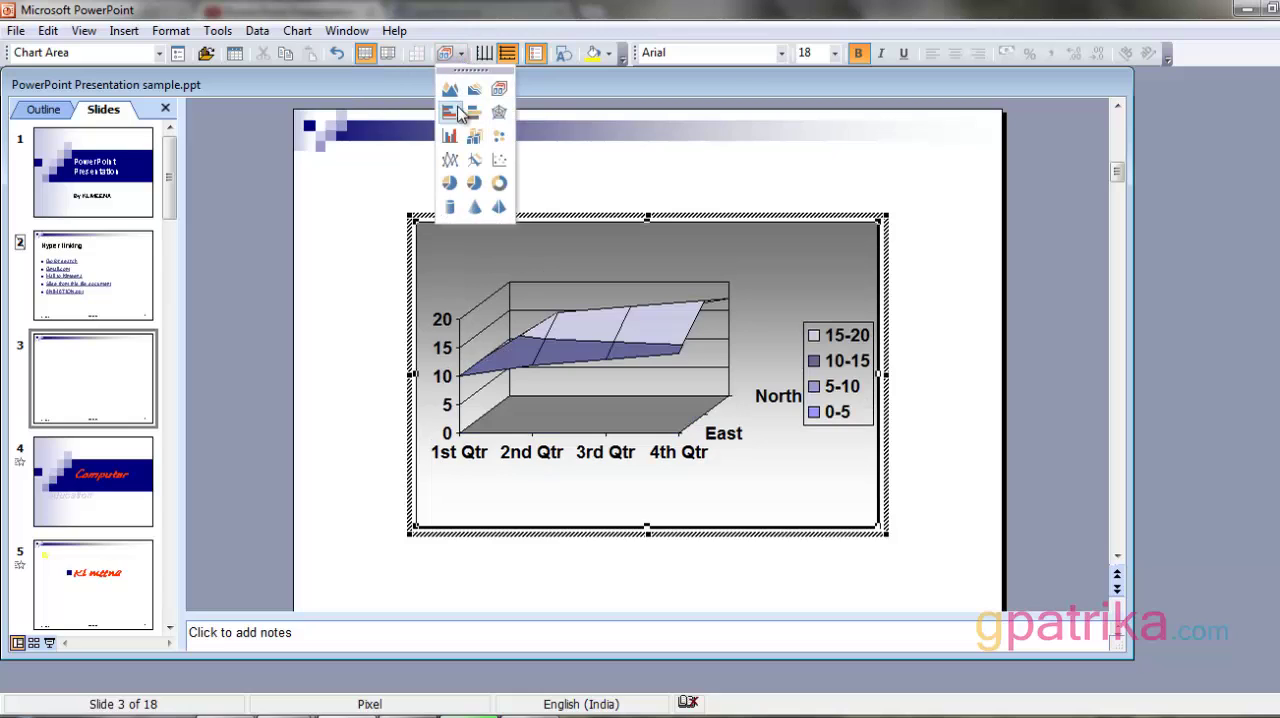
pyautogui.click(451, 112)
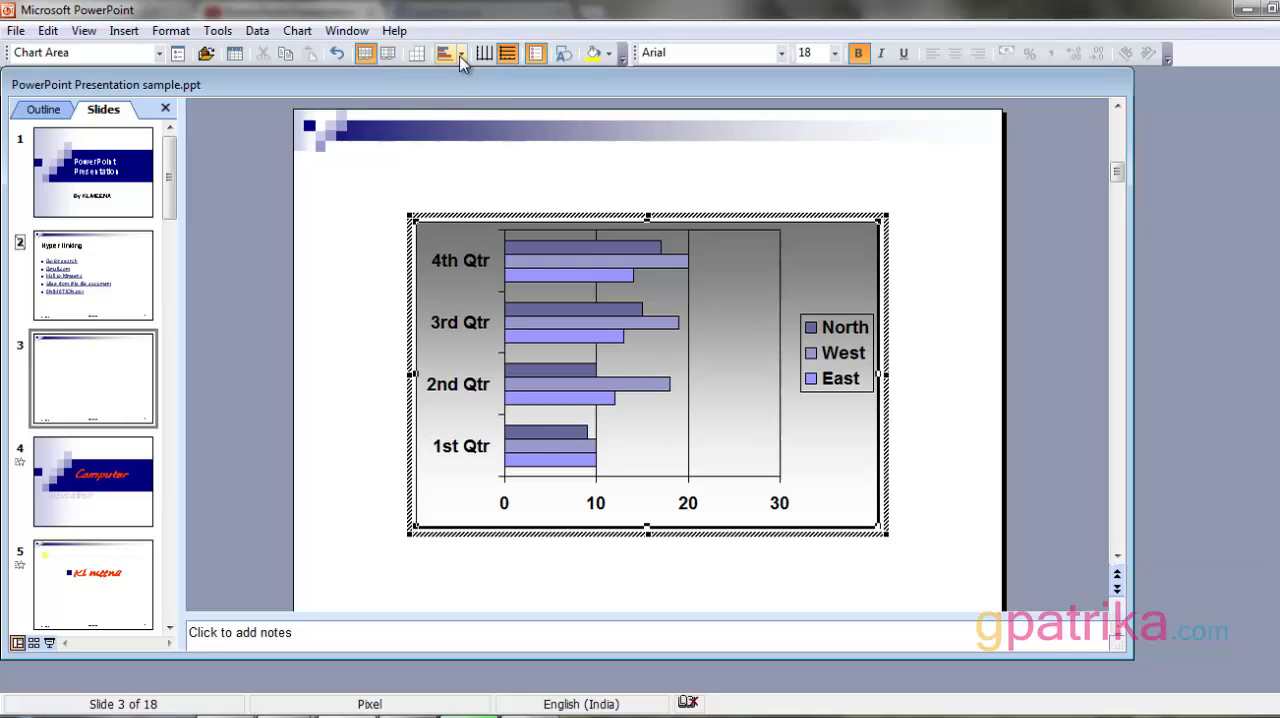
pyautogui.click(460, 53)
pyautogui.click(476, 118)
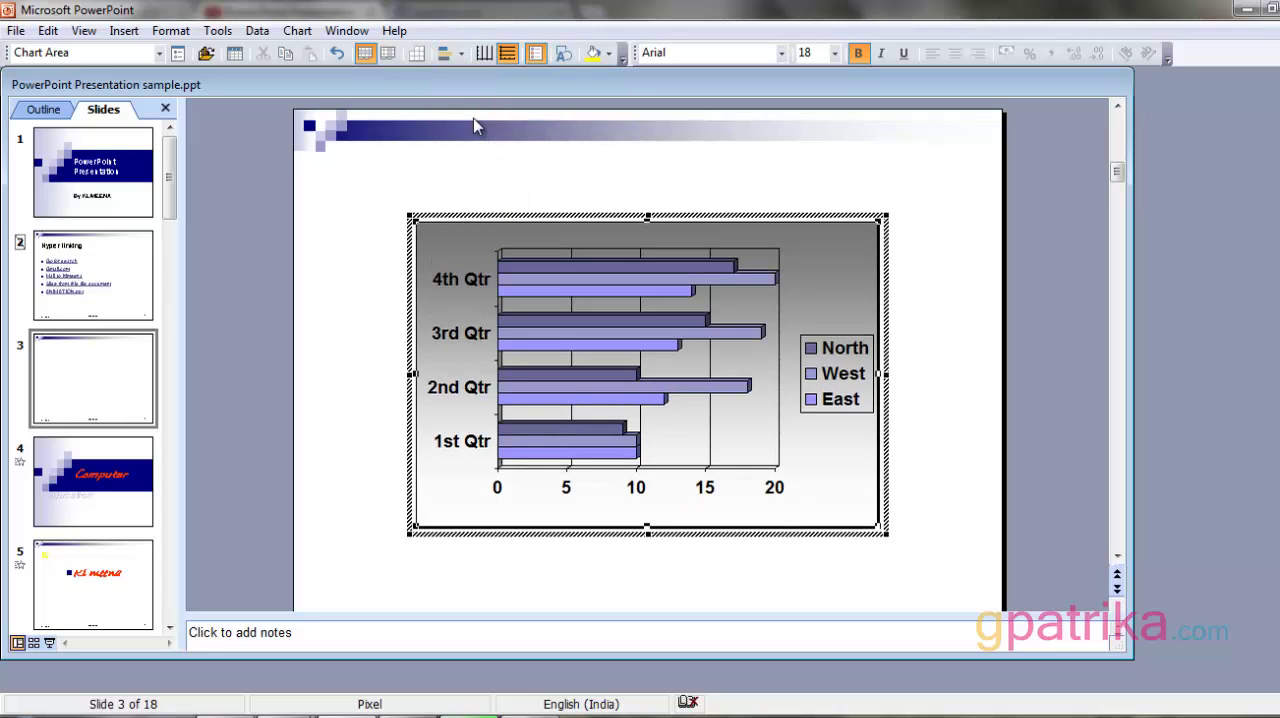
# Step: Try radar, line, 3-D surface and 3-D column types, ending on a bubble chart
pyautogui.click(460, 53)
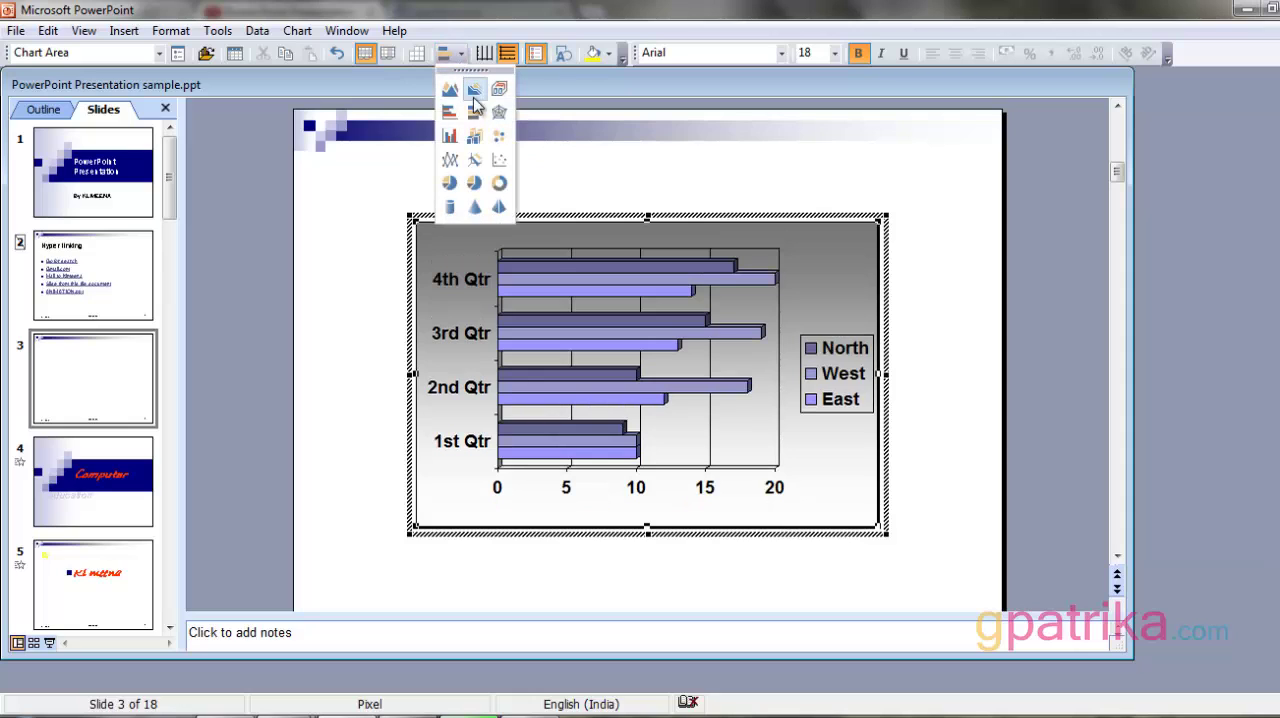
pyautogui.click(498, 113)
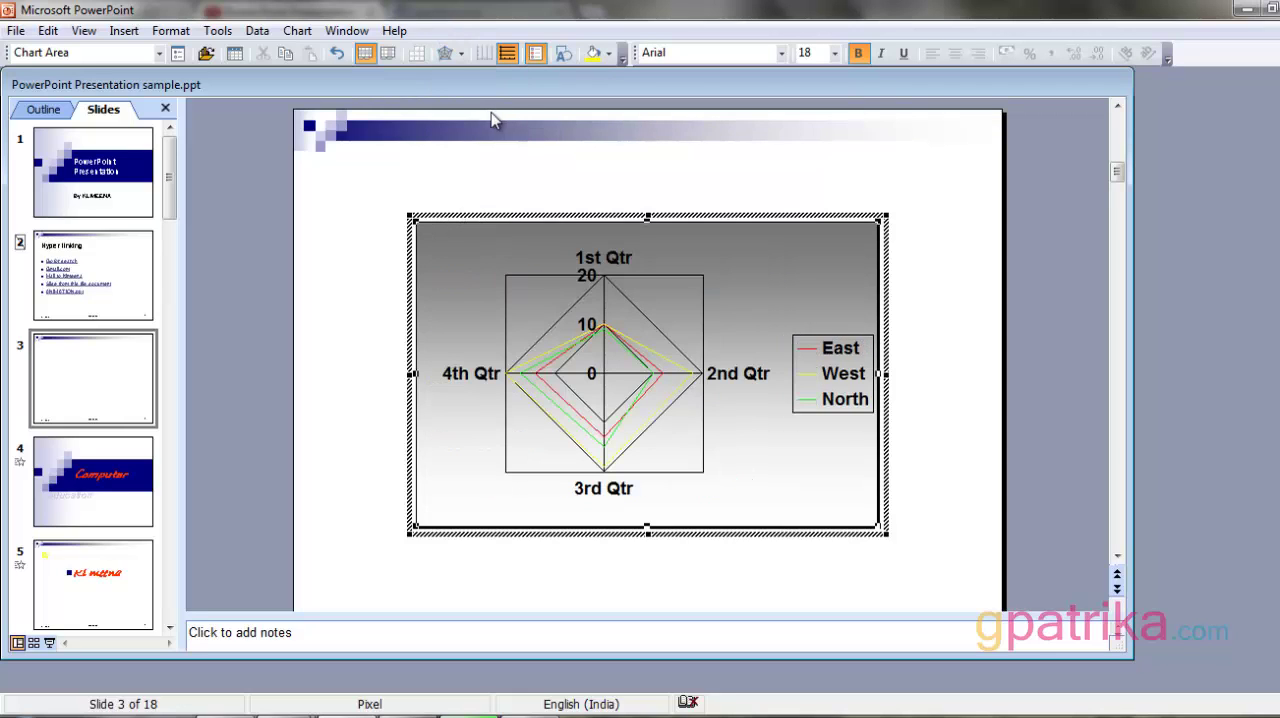
pyautogui.click(460, 53)
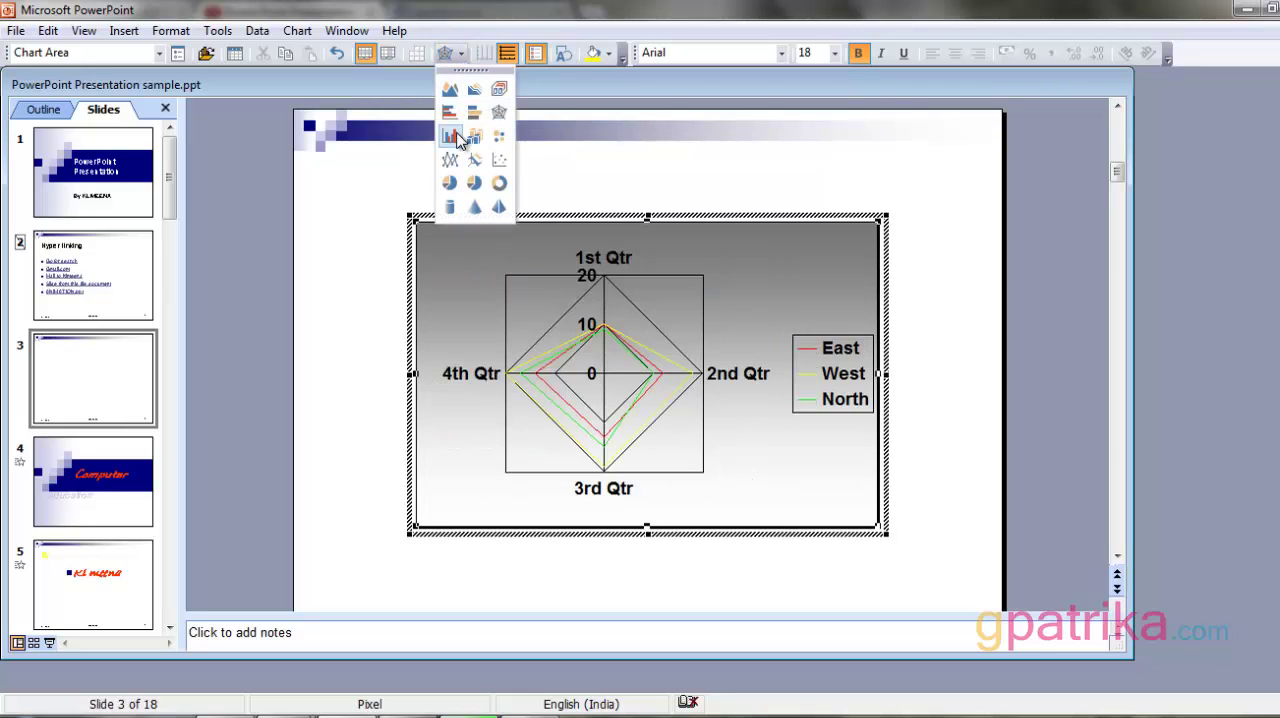
pyautogui.click(450, 160)
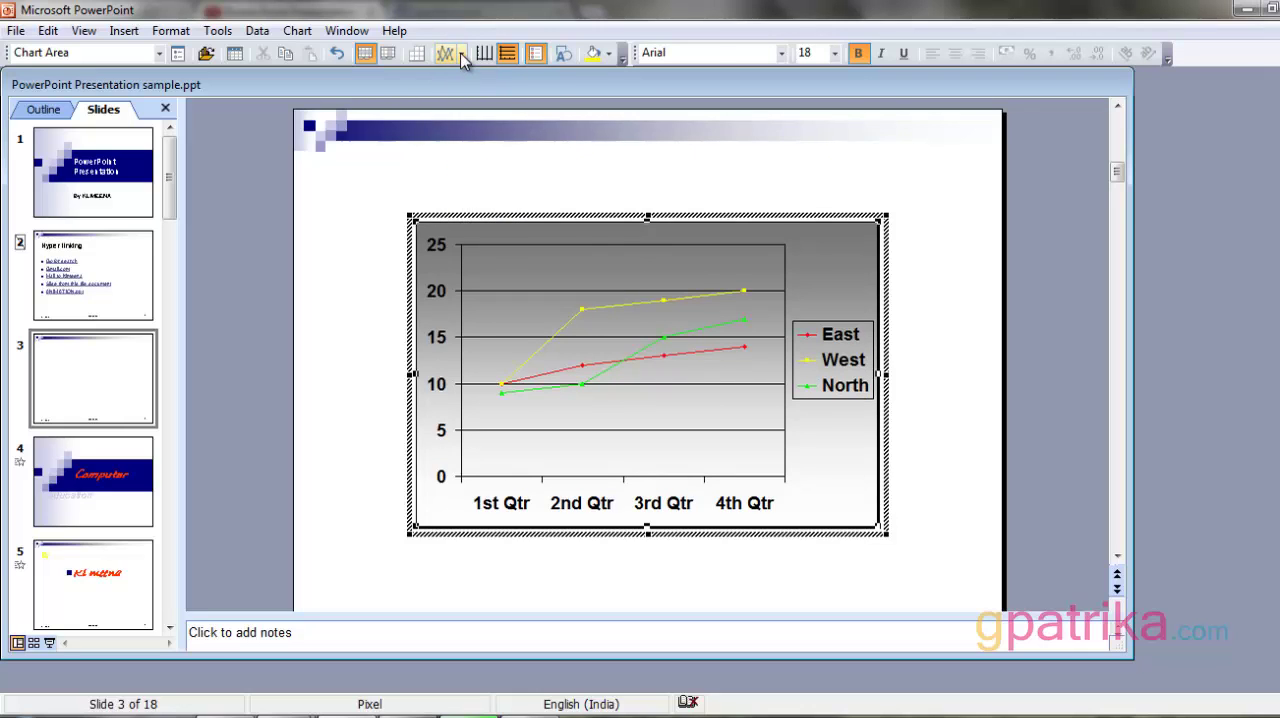
pyautogui.click(463, 55)
pyautogui.click(473, 160)
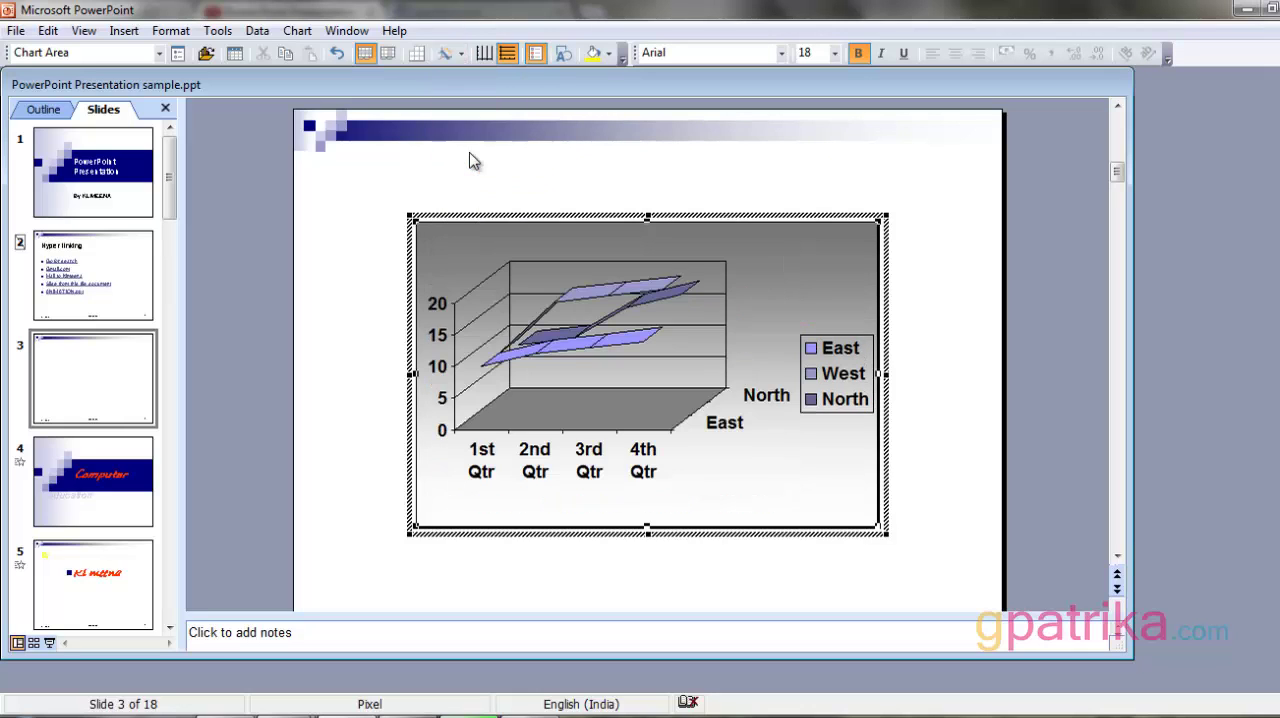
pyautogui.click(462, 55)
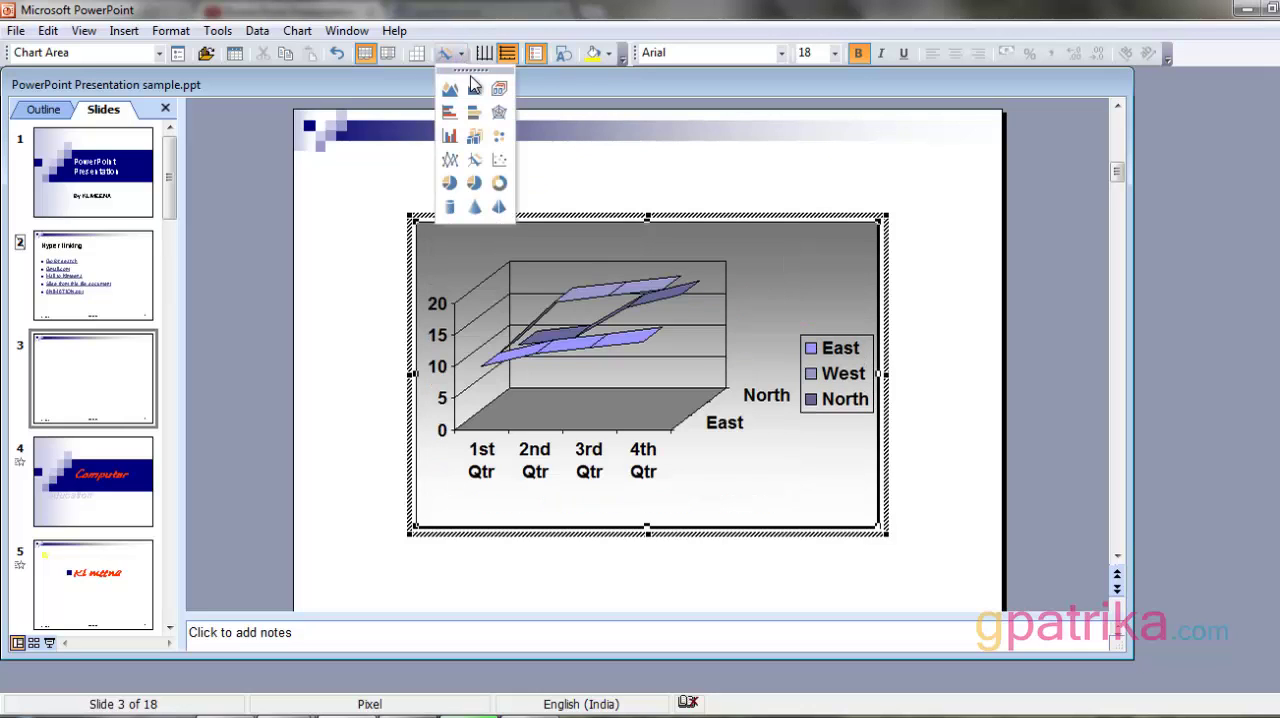
pyautogui.click(475, 138)
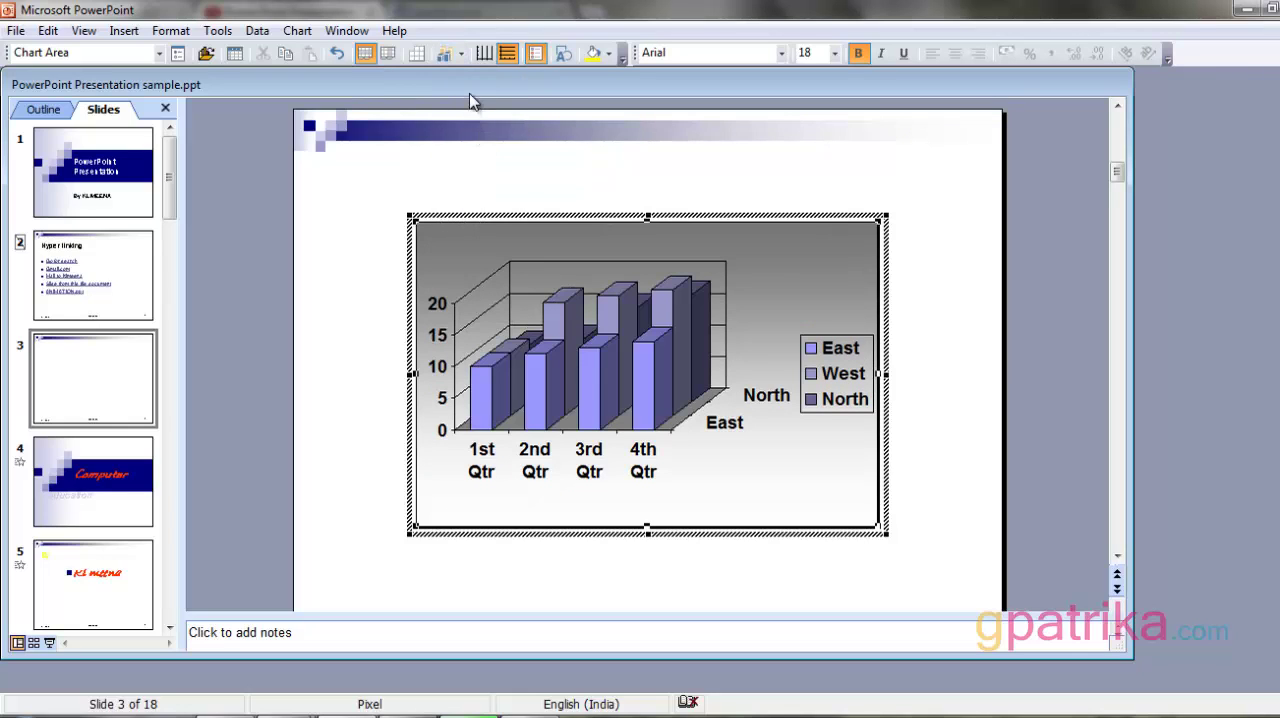
pyautogui.click(462, 53)
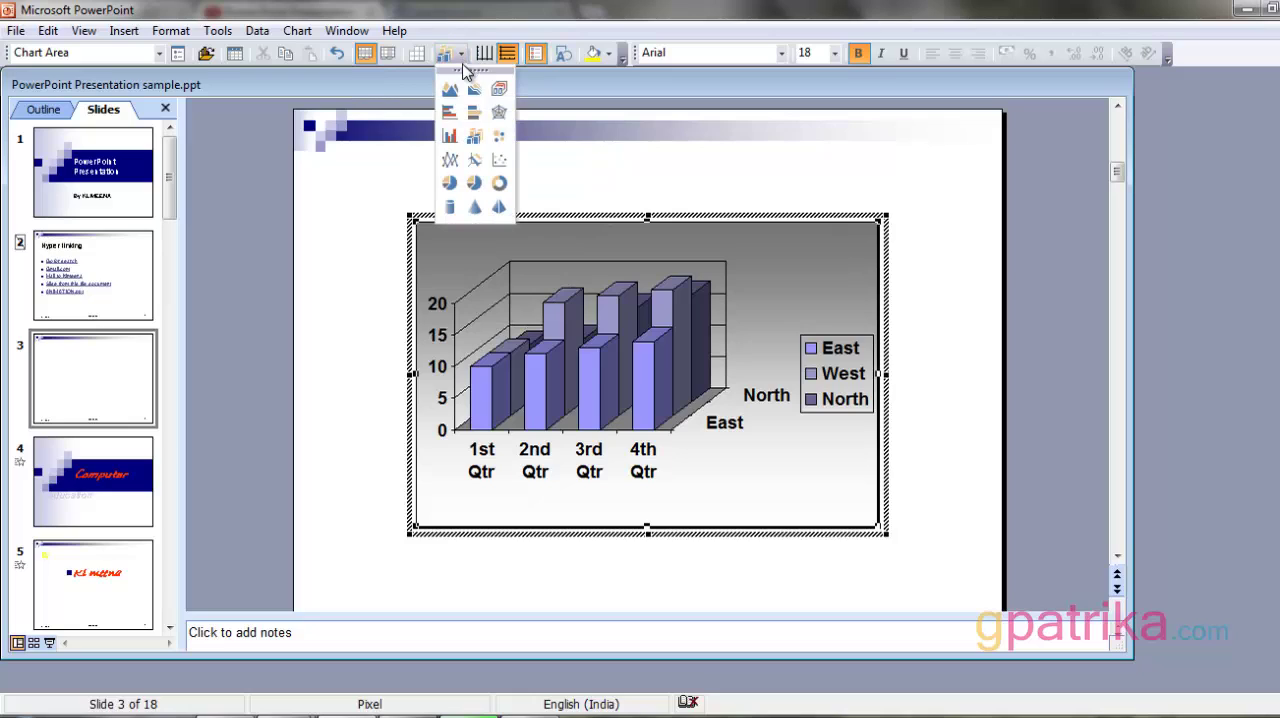
pyautogui.click(499, 135)
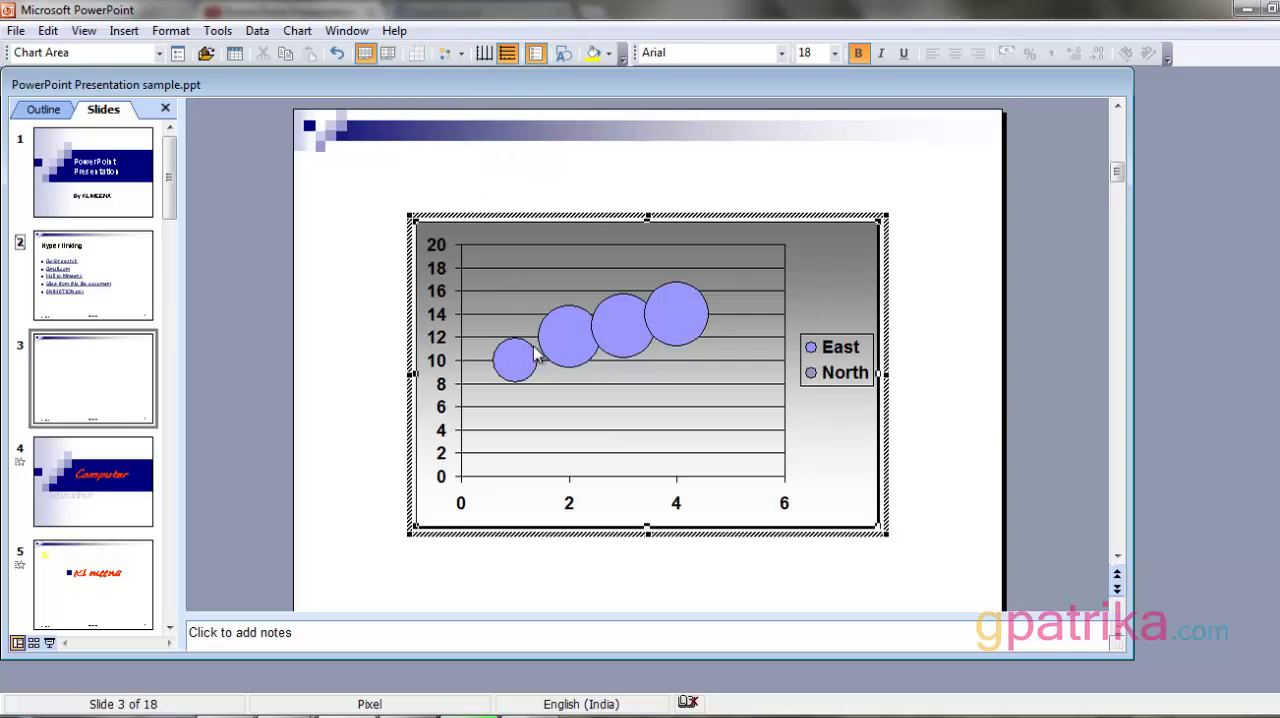
pyautogui.click(462, 53)
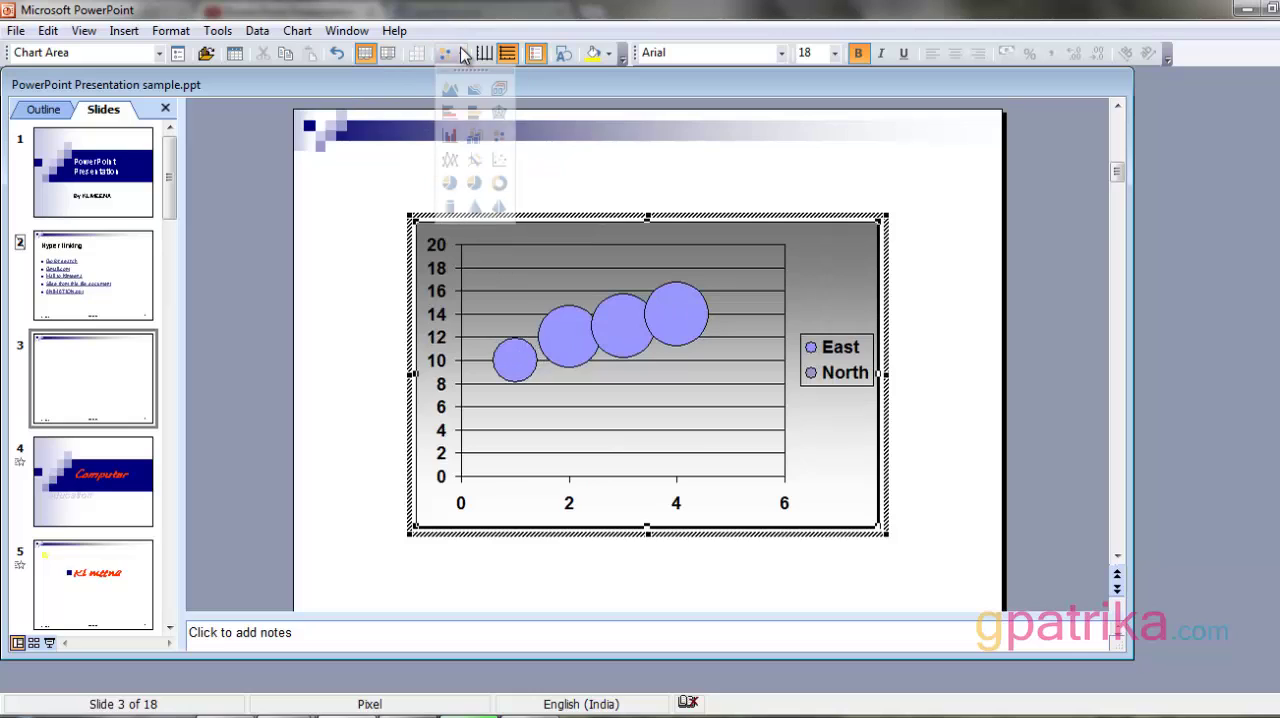
# Step: Try the flat pie, 3-D pie and doughnut chart types
pyautogui.click(451, 183)
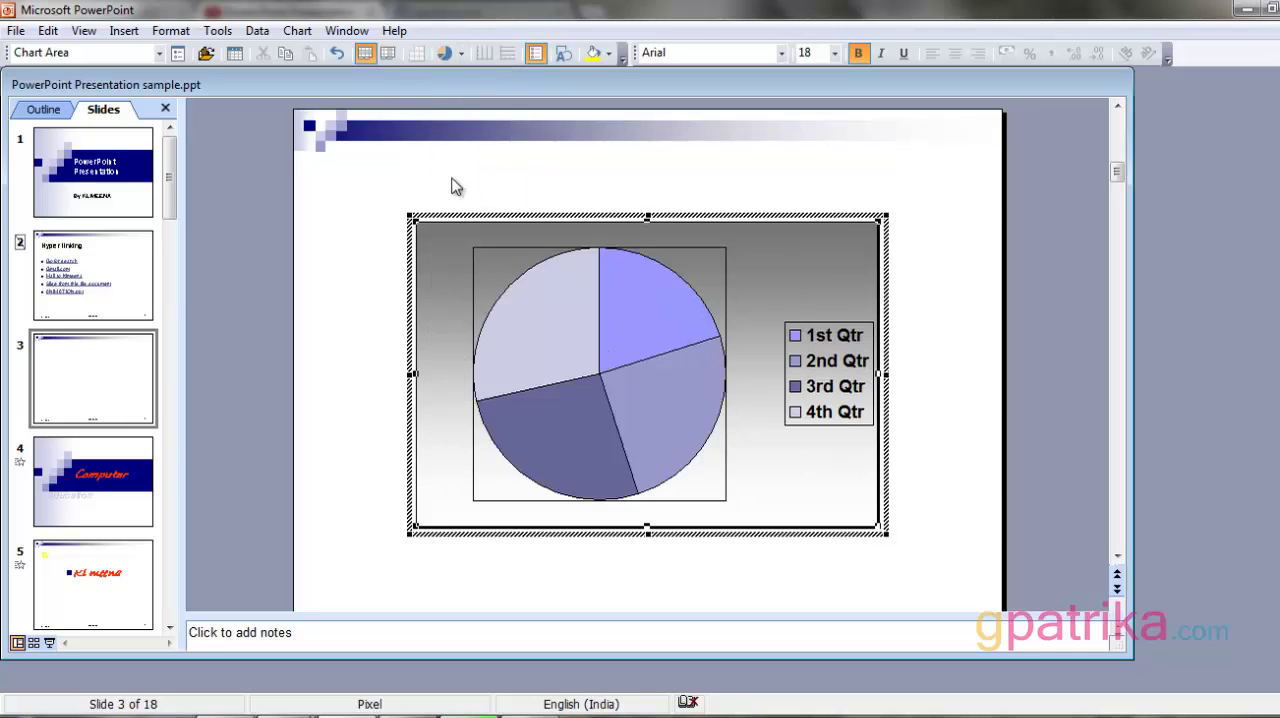
pyautogui.click(463, 53)
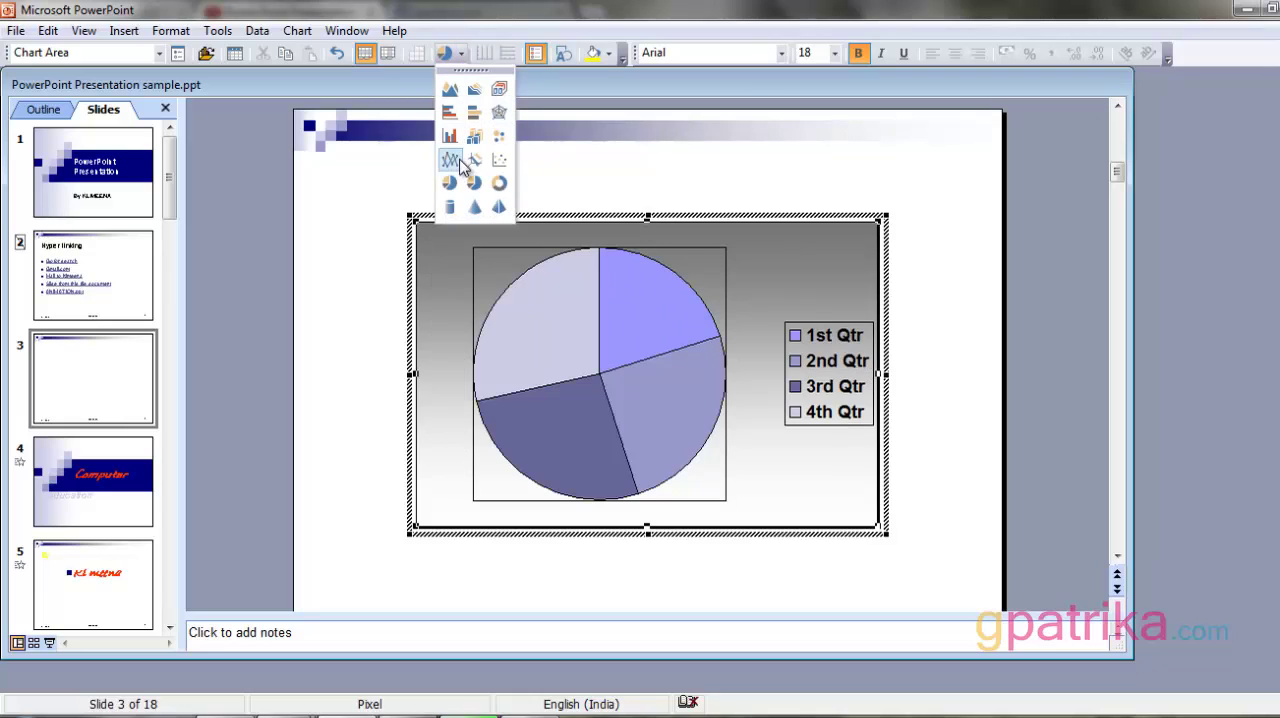
pyautogui.click(474, 184)
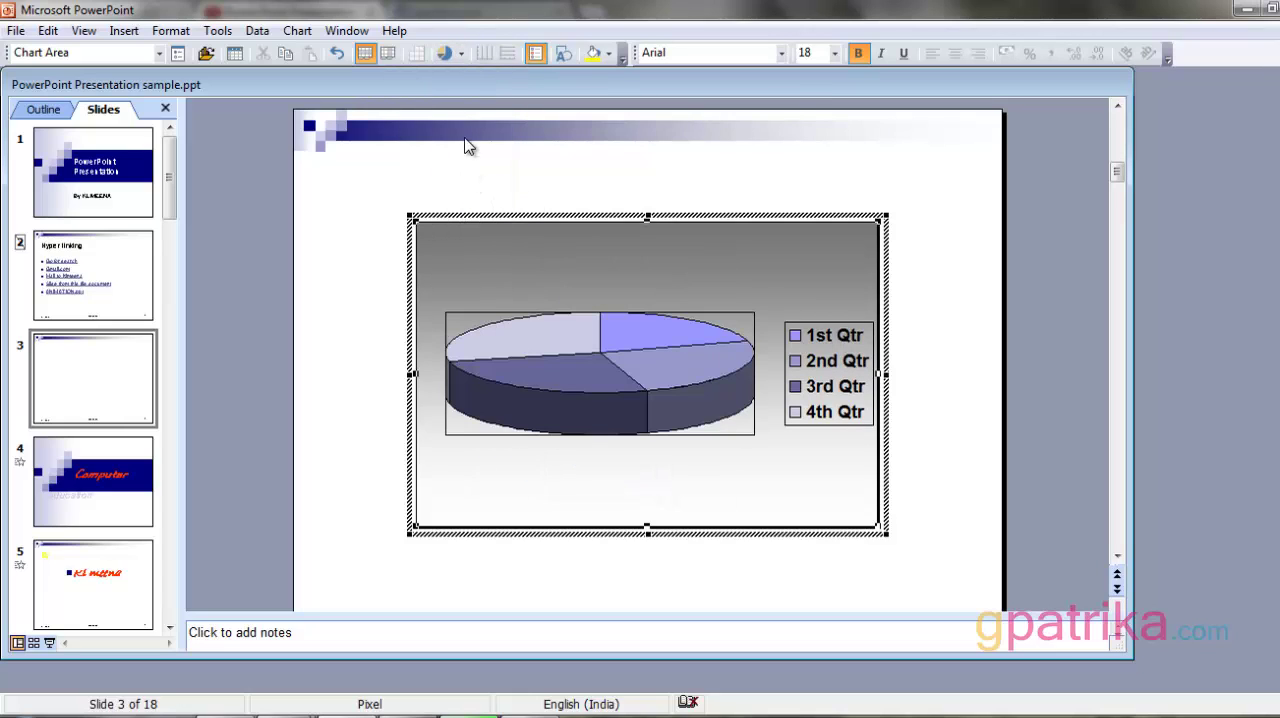
pyautogui.click(463, 53)
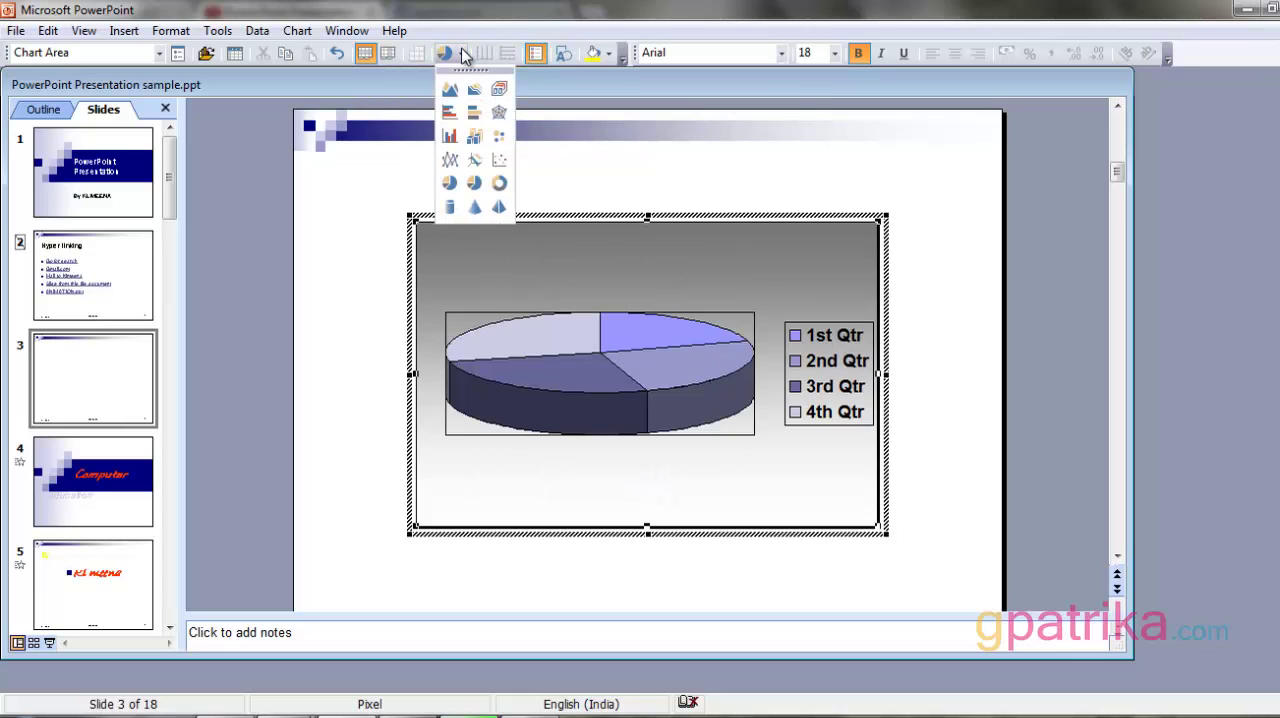
pyautogui.click(499, 183)
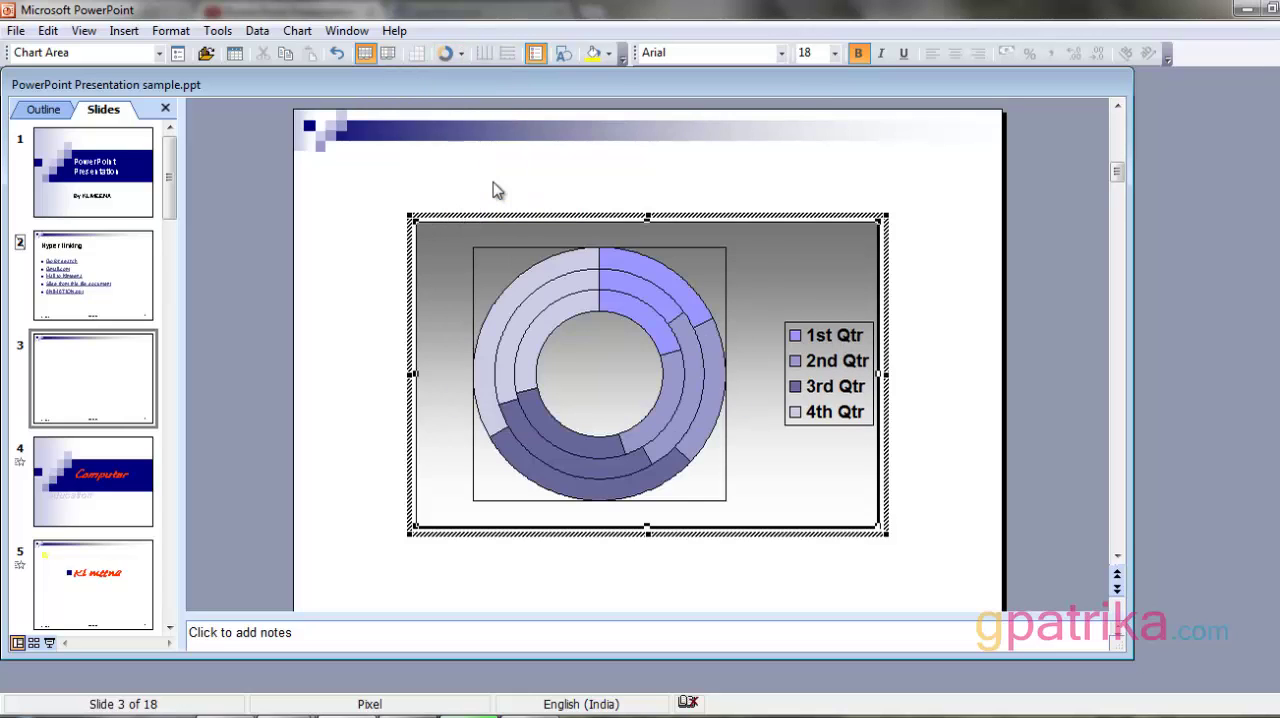
# Step: Try cylinder, cone and pyramid columns, then settle on a 3-D pie chart
pyautogui.click(460, 53)
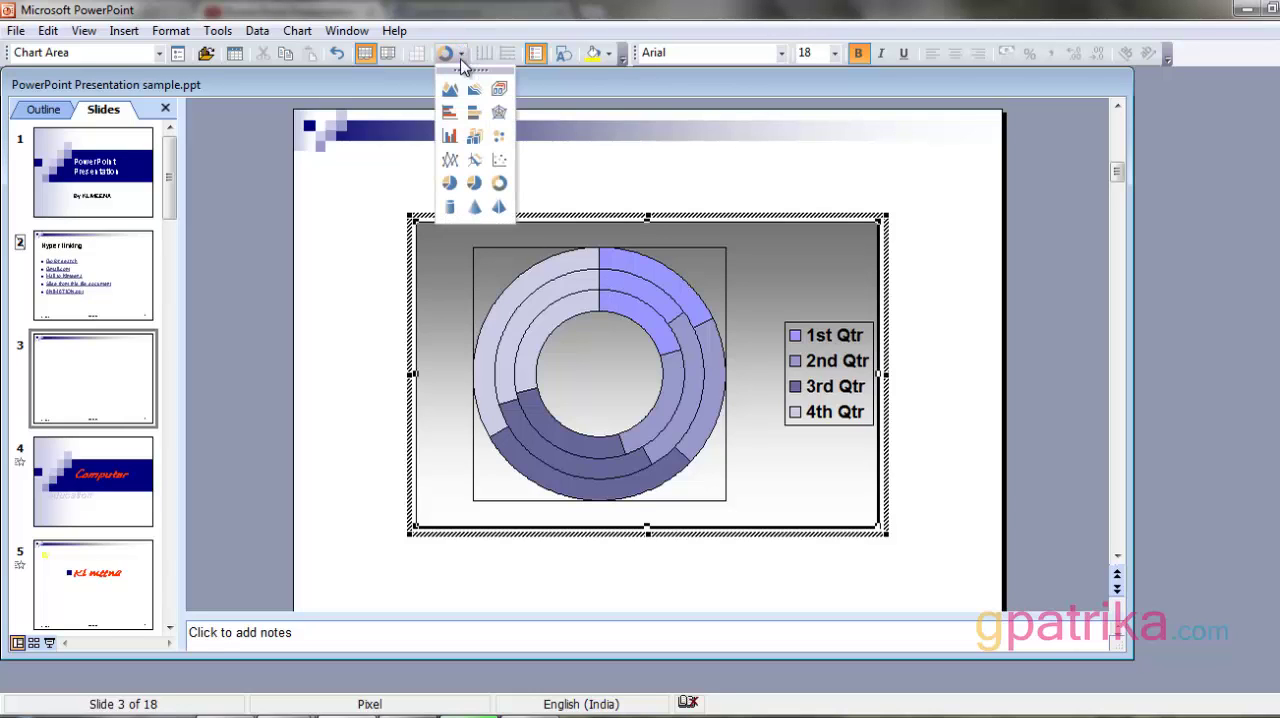
pyautogui.click(451, 207)
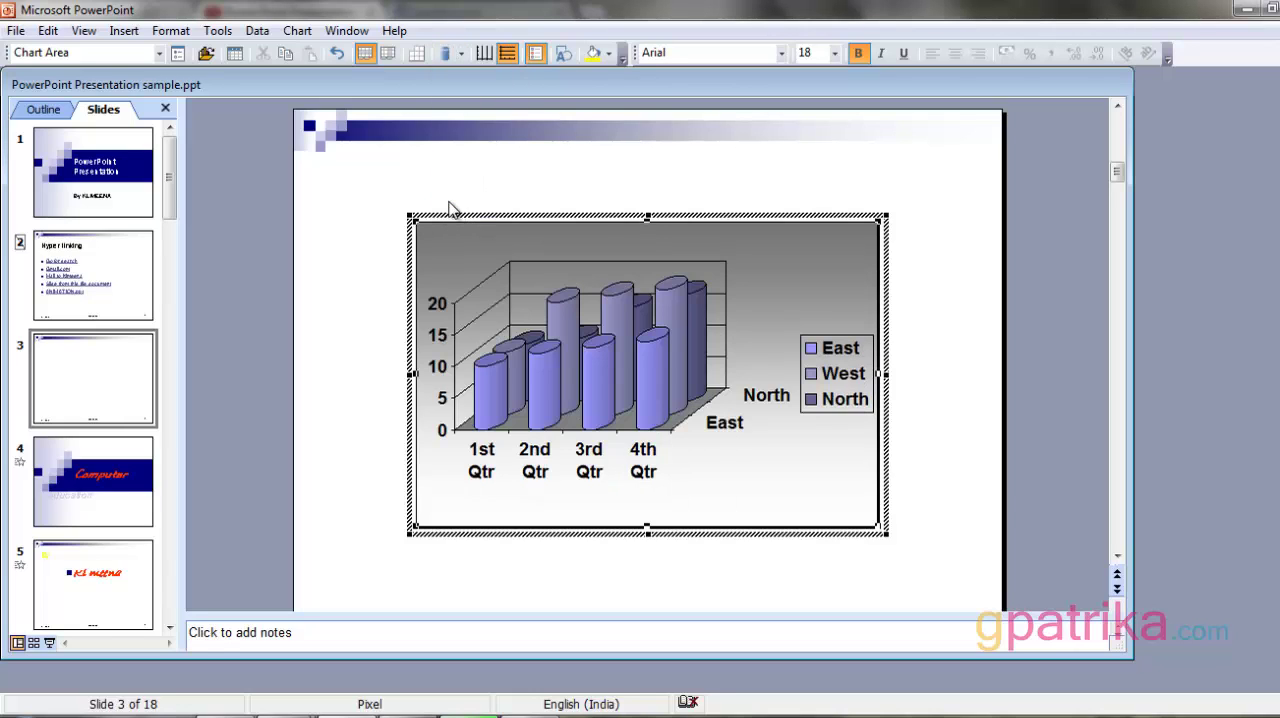
pyautogui.click(460, 53)
pyautogui.click(475, 208)
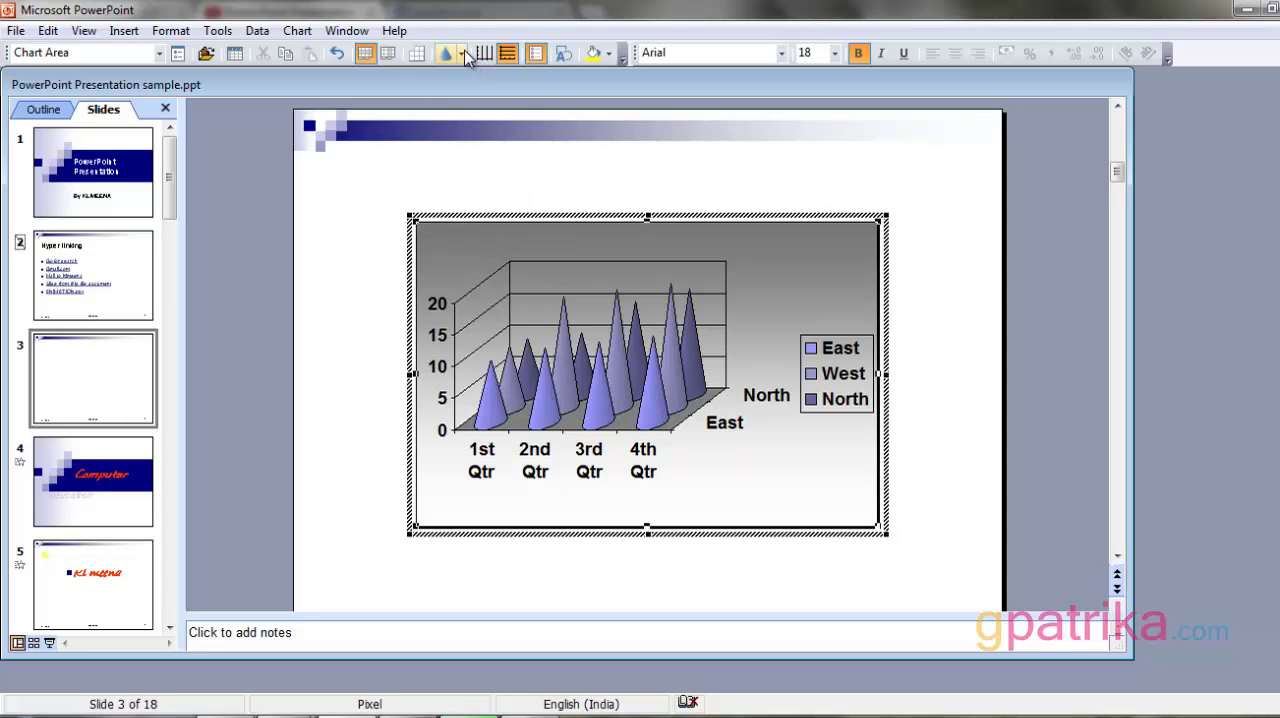
pyautogui.click(462, 53)
pyautogui.click(500, 208)
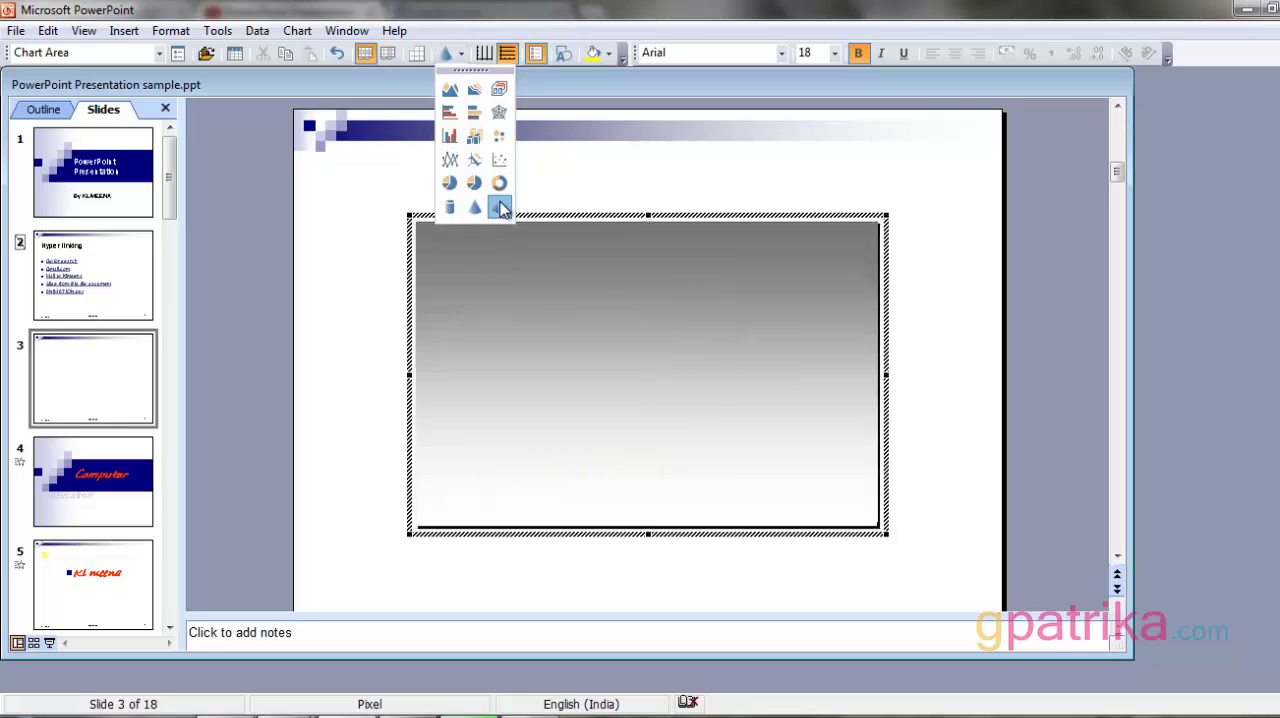
pyautogui.click(462, 53)
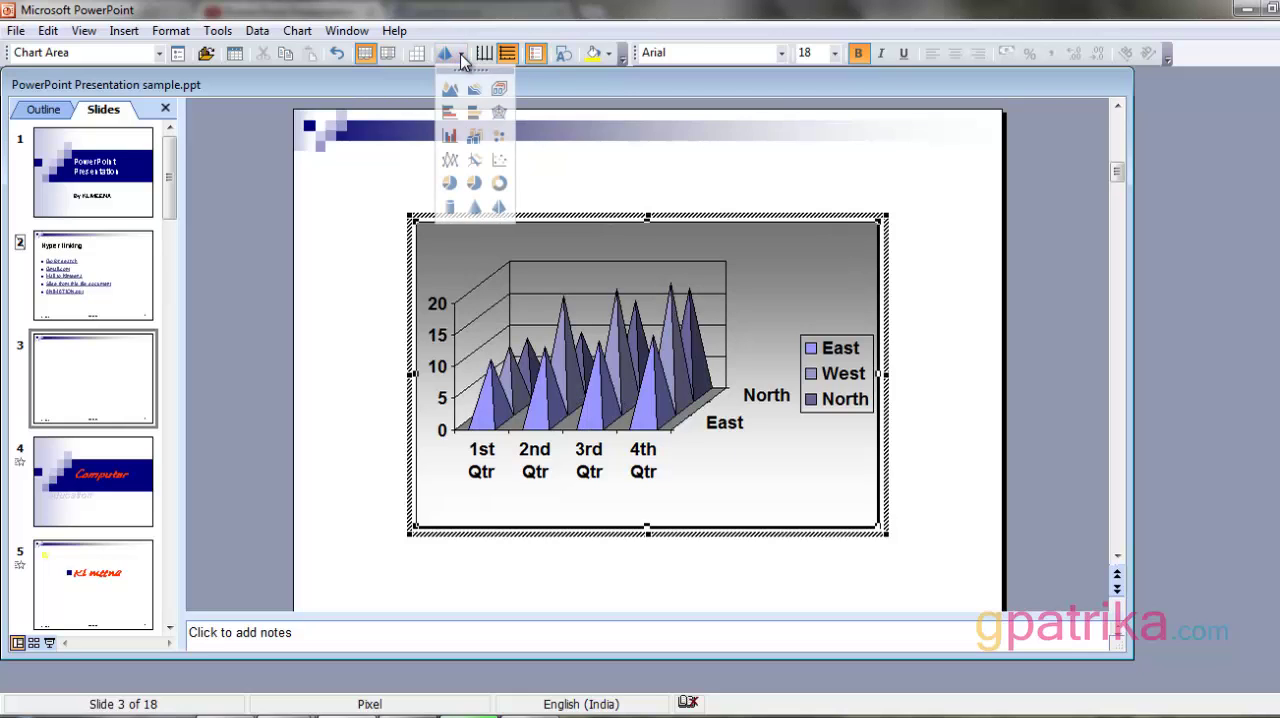
pyautogui.click(474, 183)
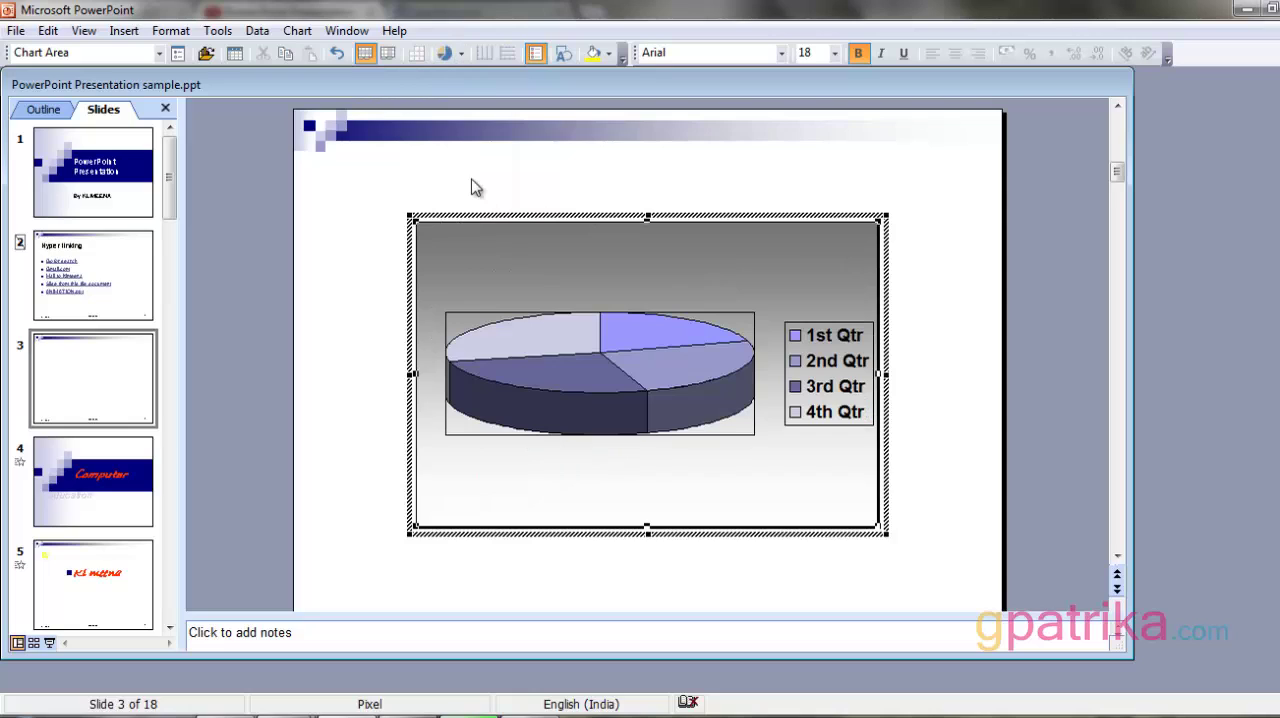
pyautogui.click(535, 58)
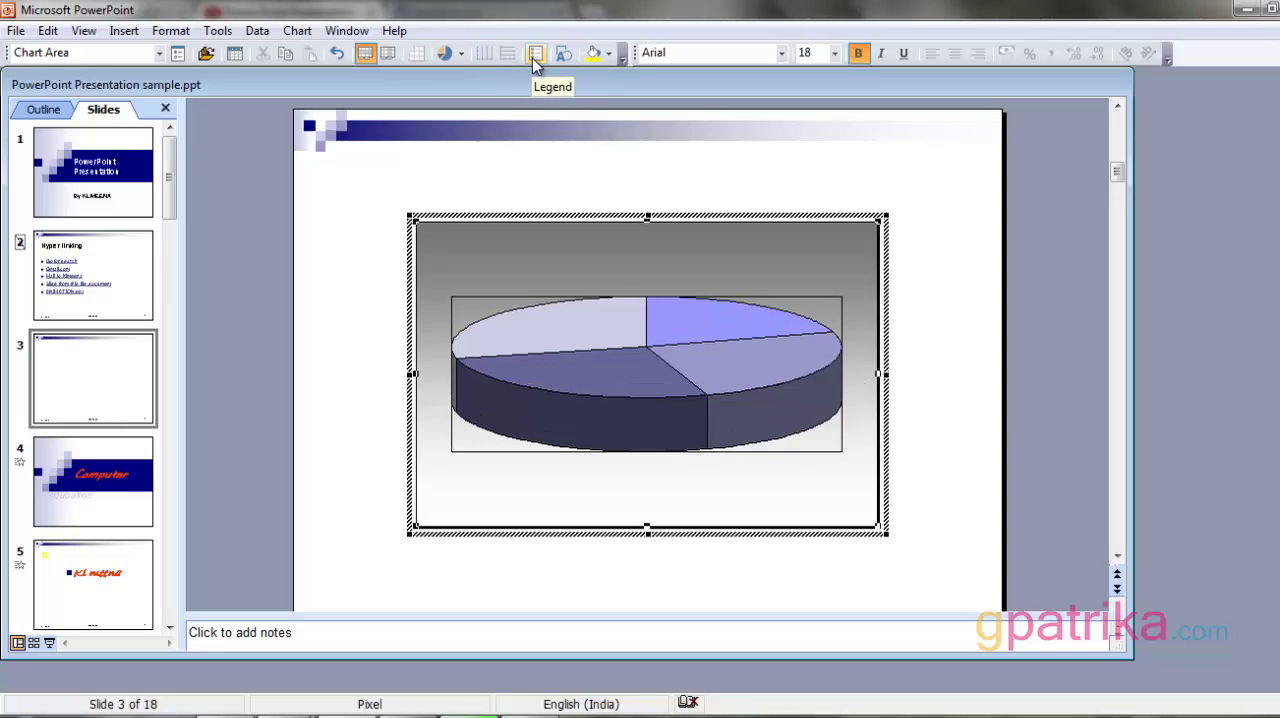
pyautogui.click(535, 58)
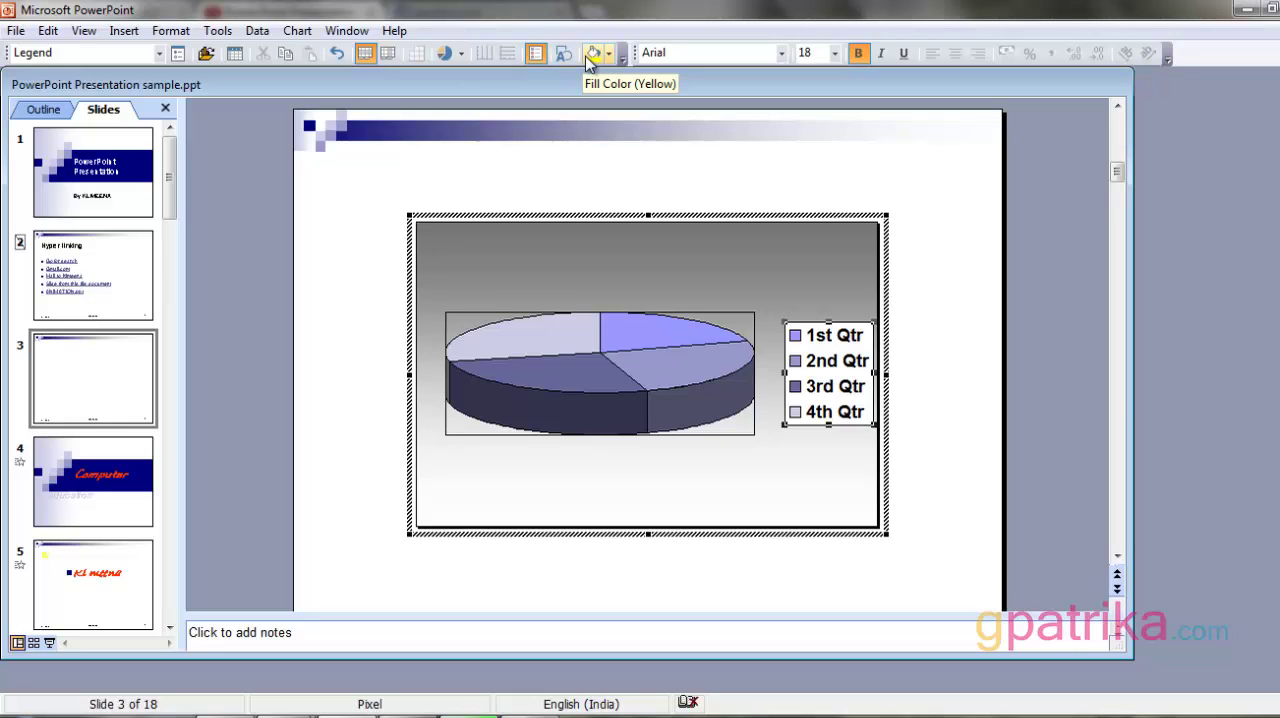
# Step: Give the legend a Light Orange fill
pyautogui.click(613, 55)
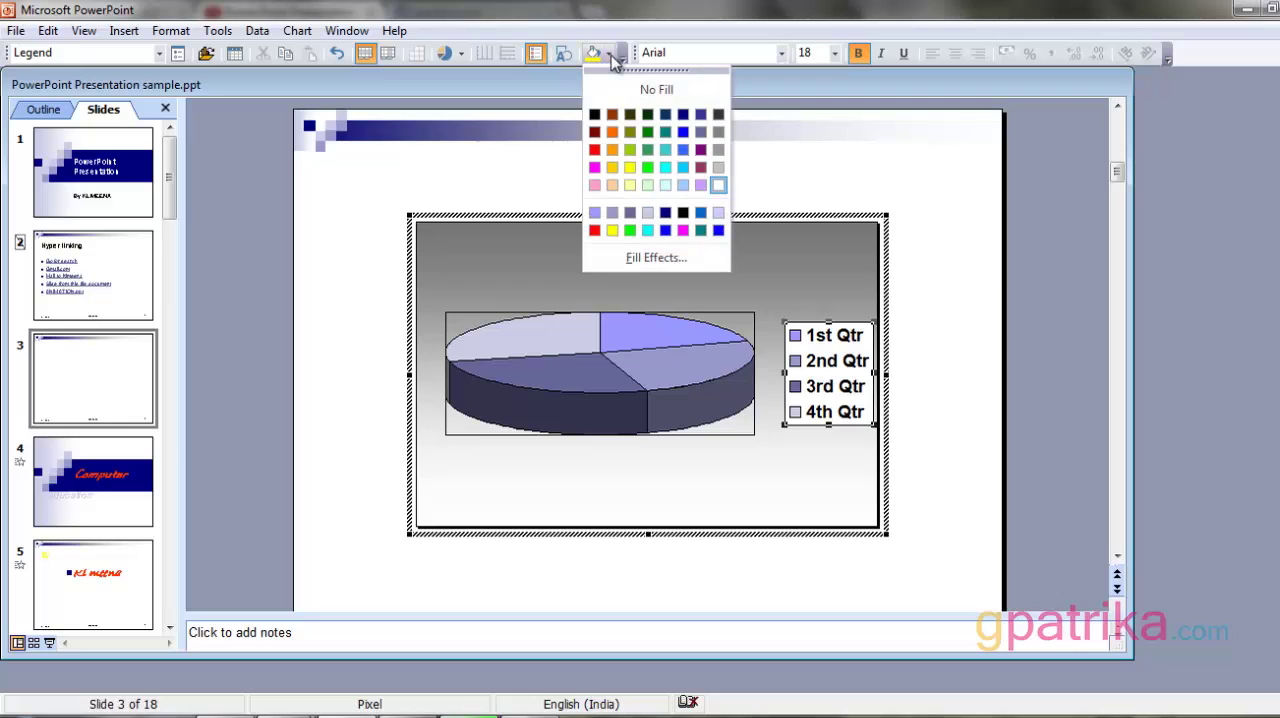
pyautogui.click(613, 152)
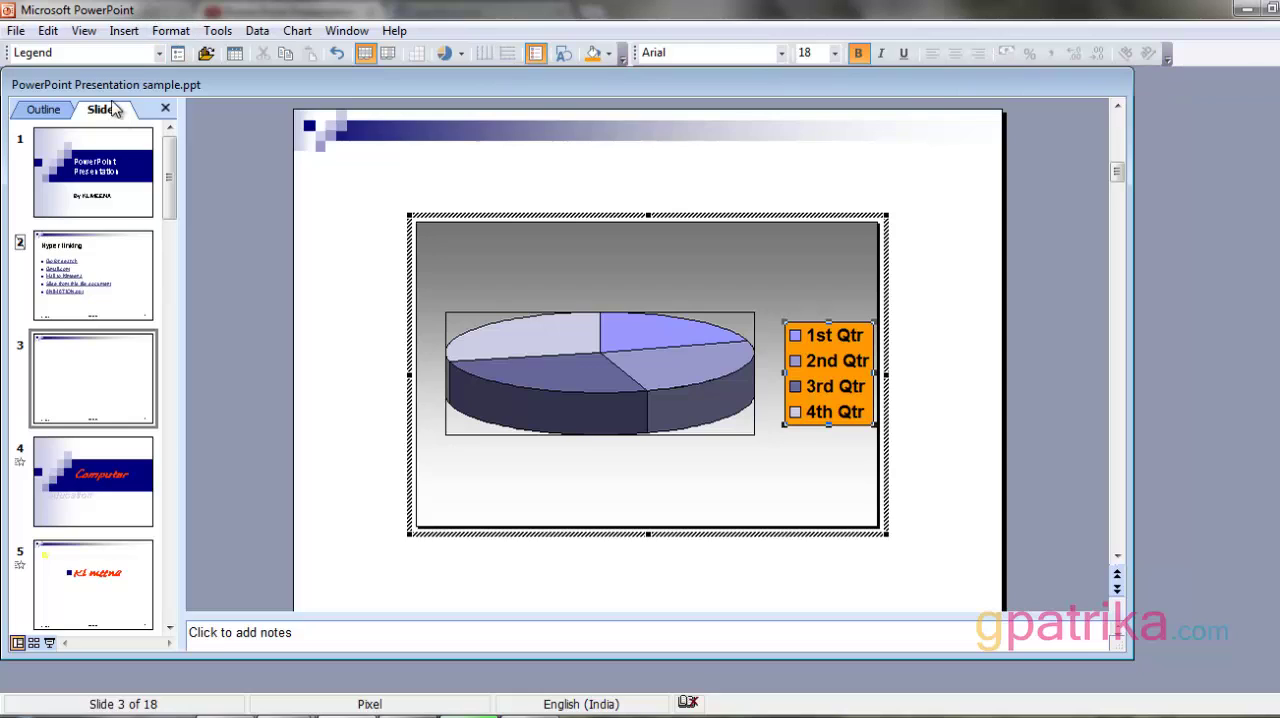
pyautogui.click(158, 55)
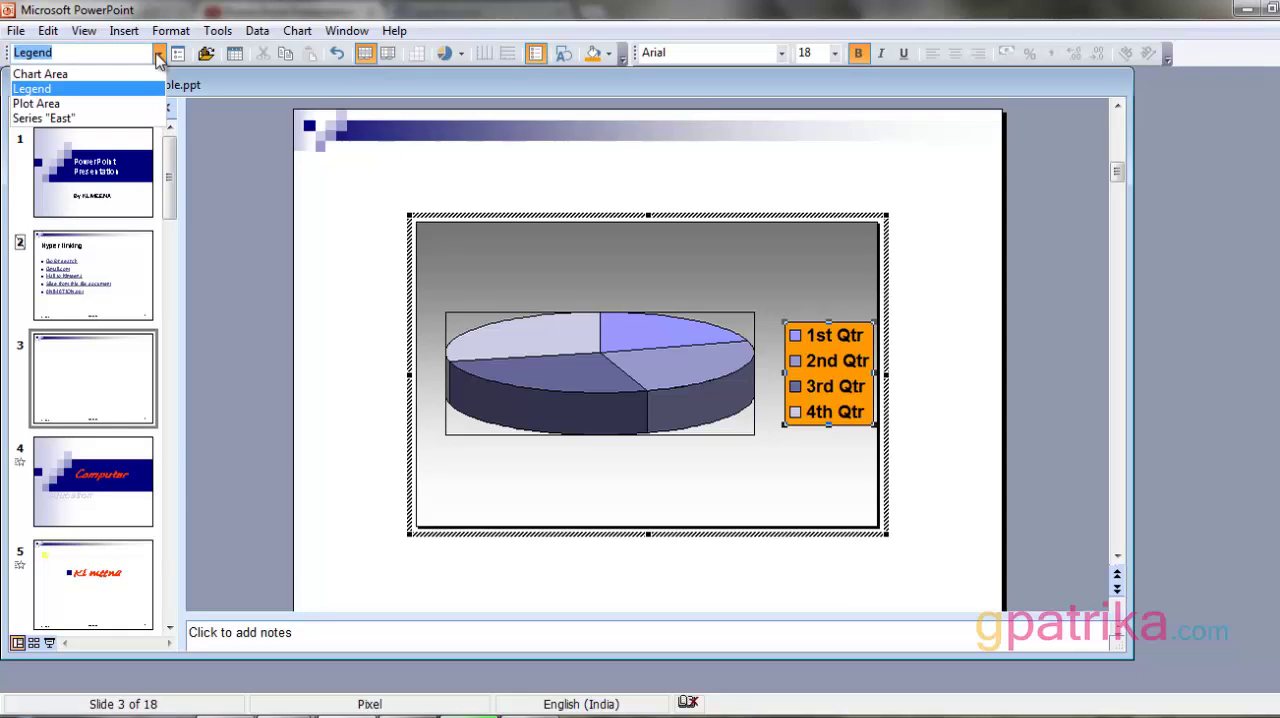
# Step: Fill the pie chart's Plot Area with Lime, then reselect the Chart Area
pyautogui.click(107, 76)
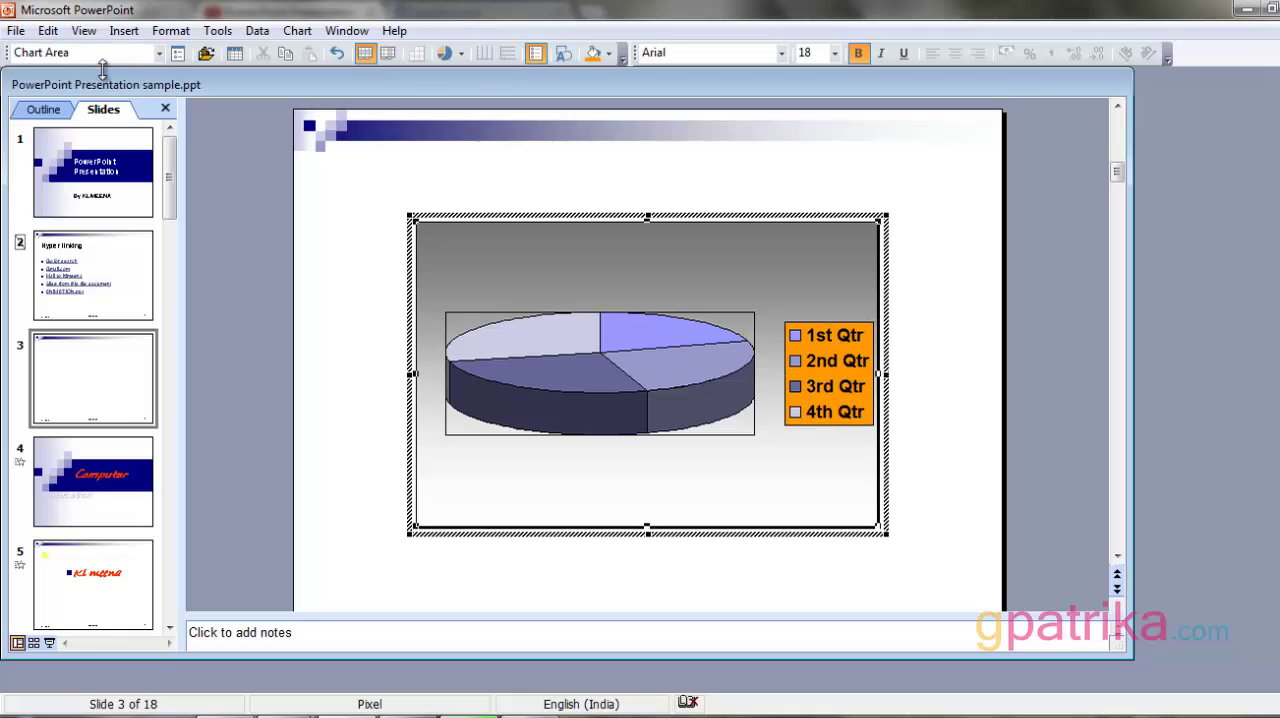
pyautogui.click(158, 53)
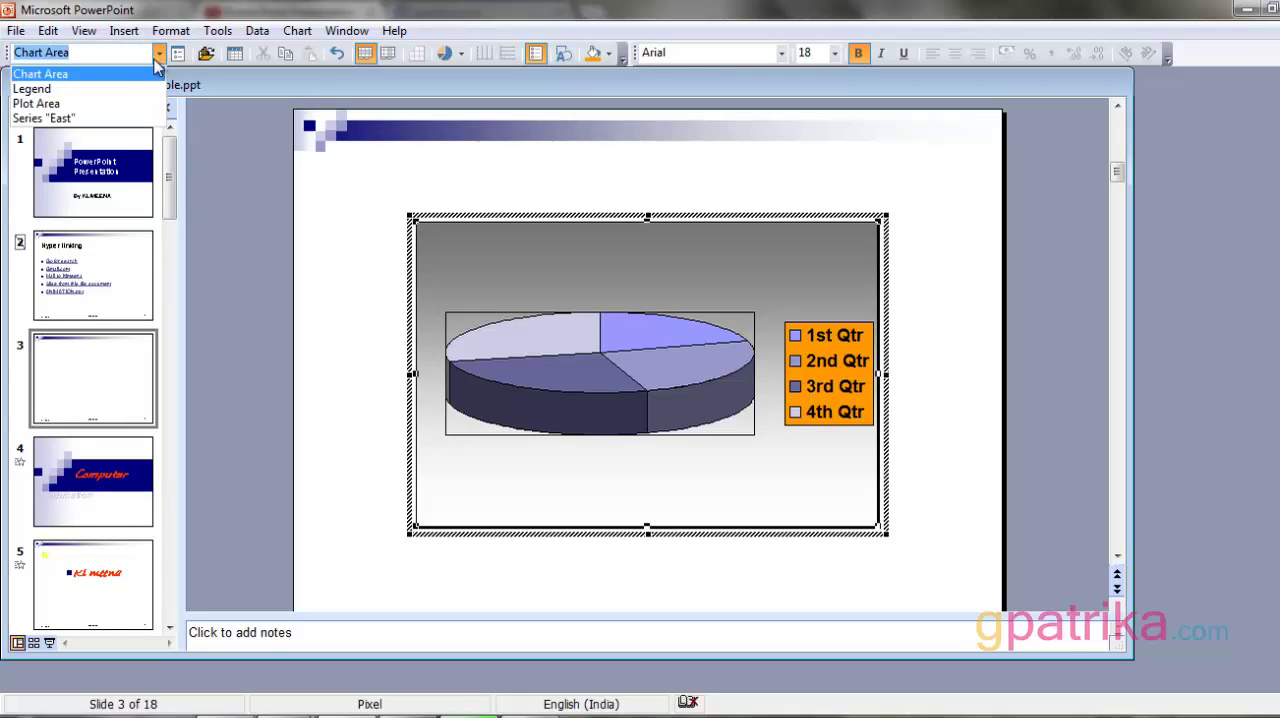
pyautogui.click(122, 104)
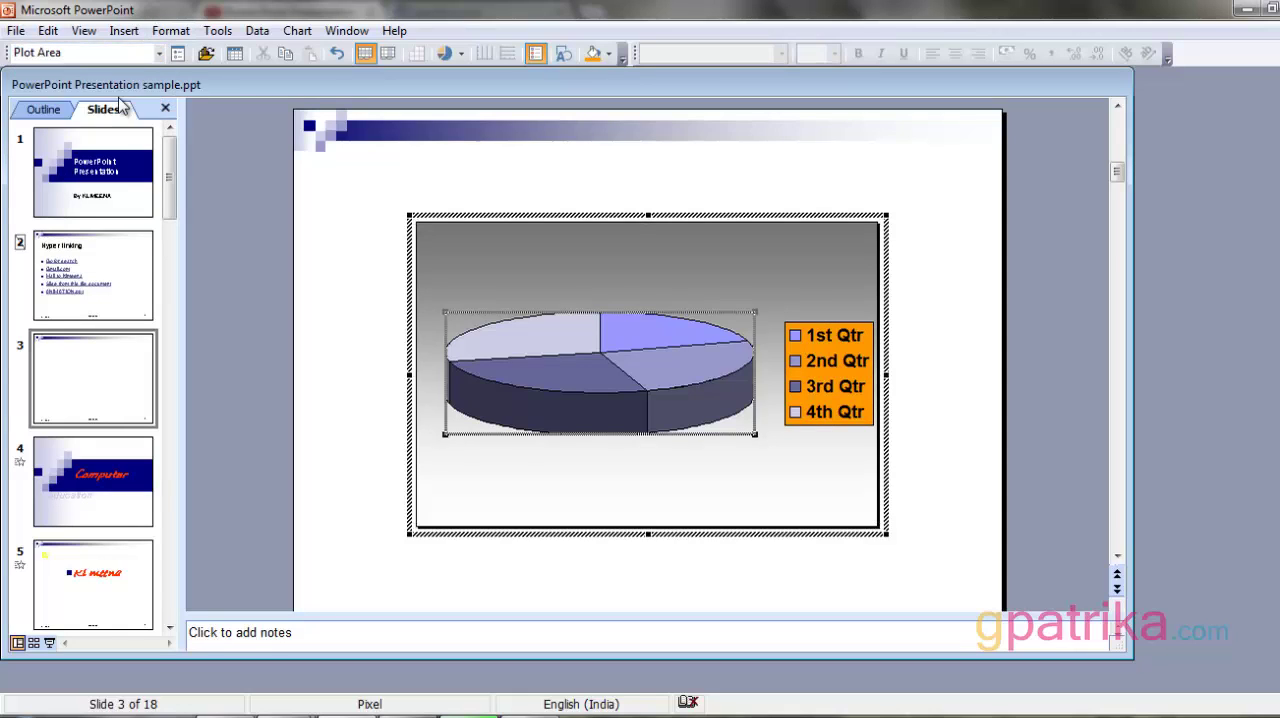
pyautogui.click(612, 53)
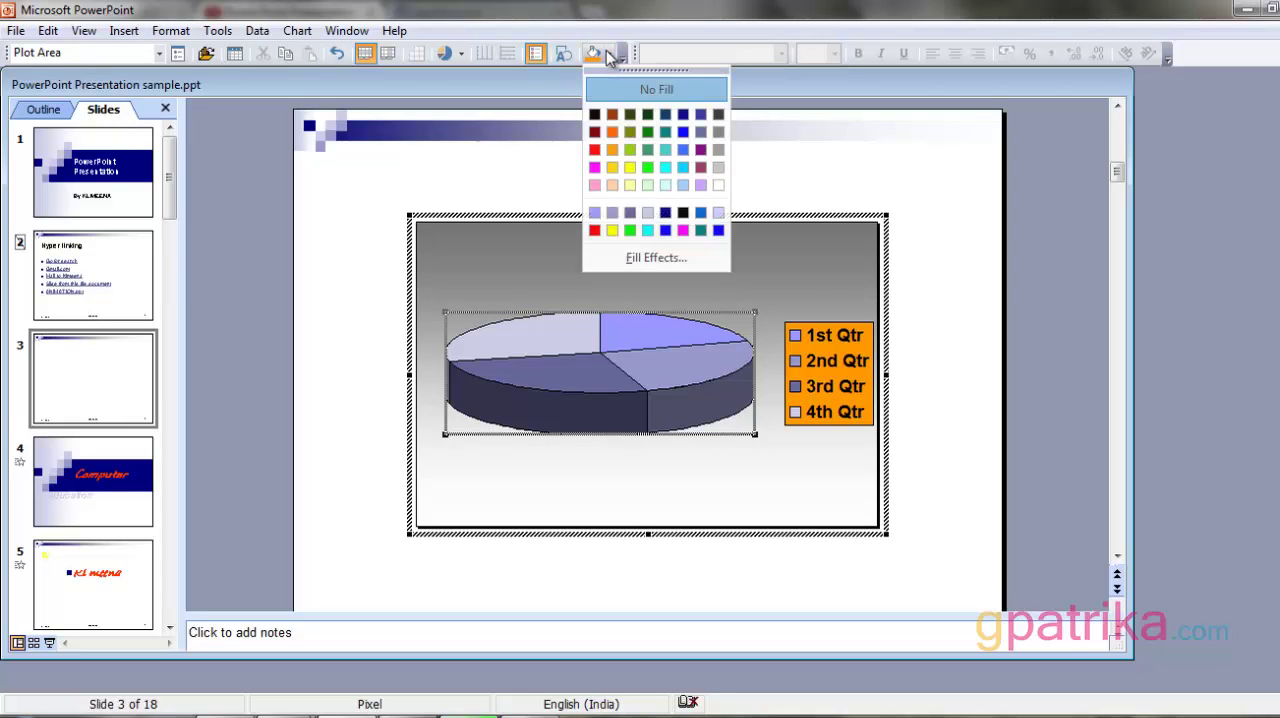
pyautogui.click(630, 151)
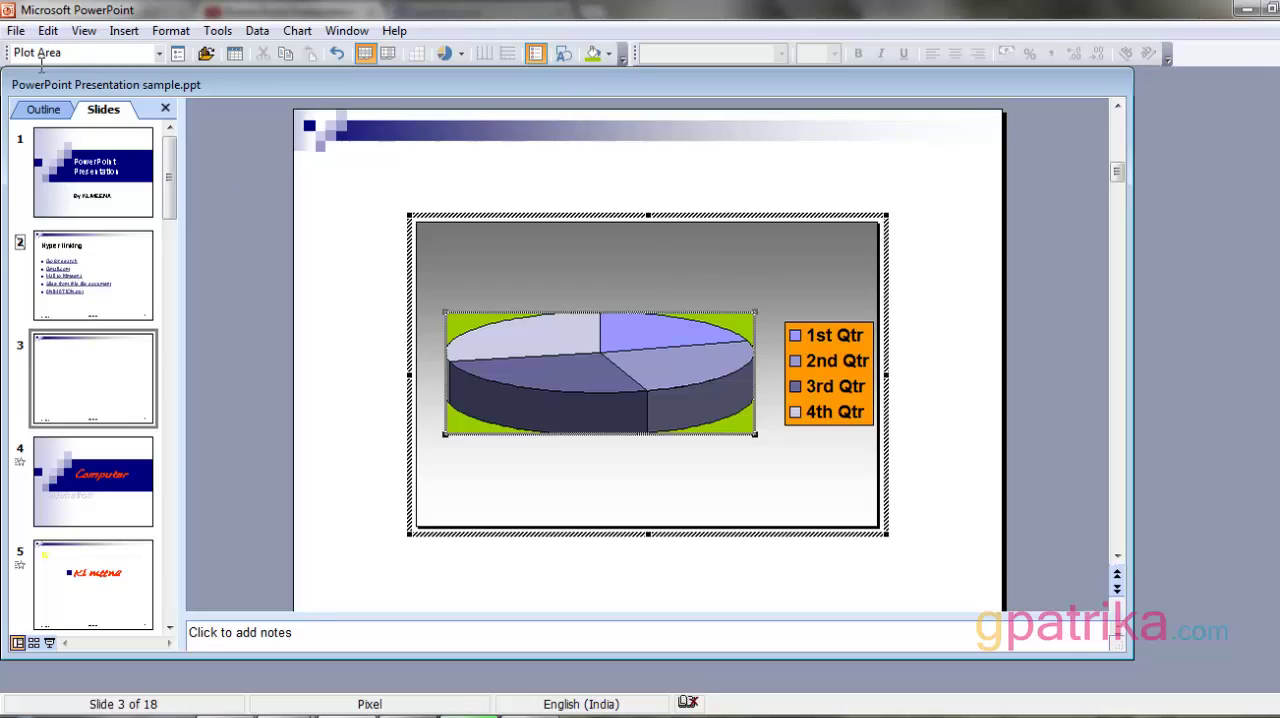
pyautogui.click(159, 54)
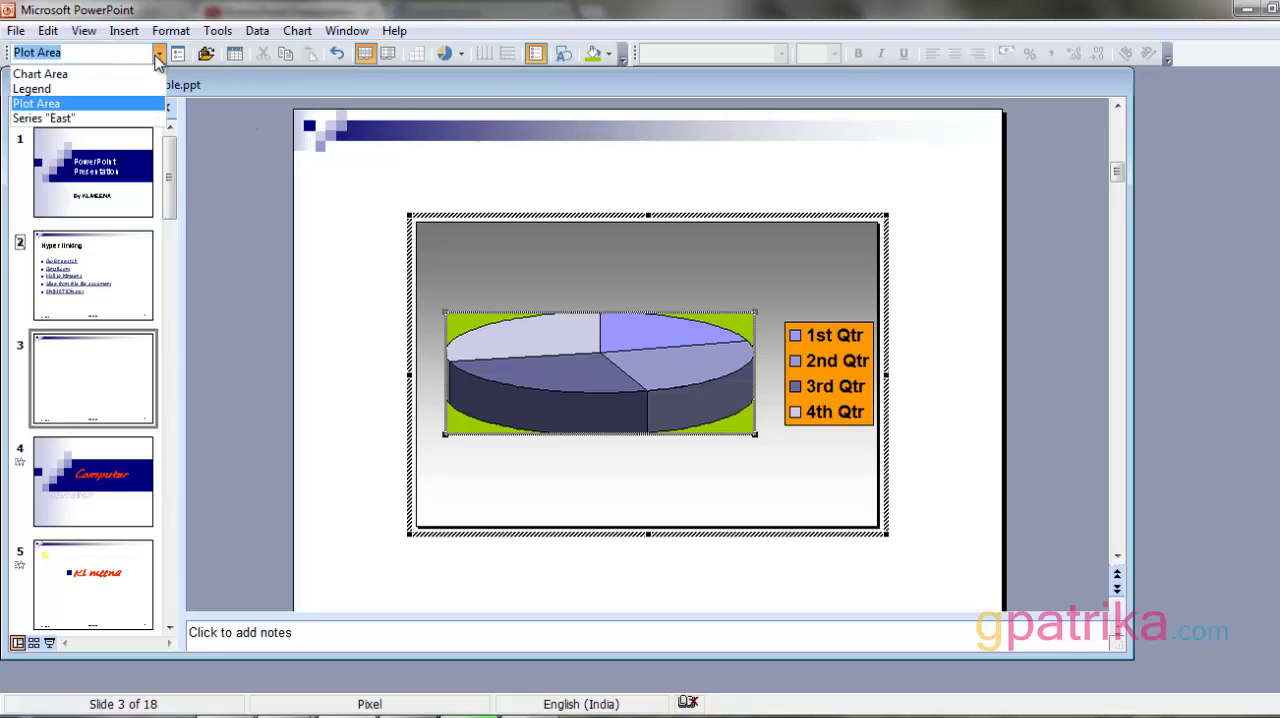
pyautogui.click(110, 76)
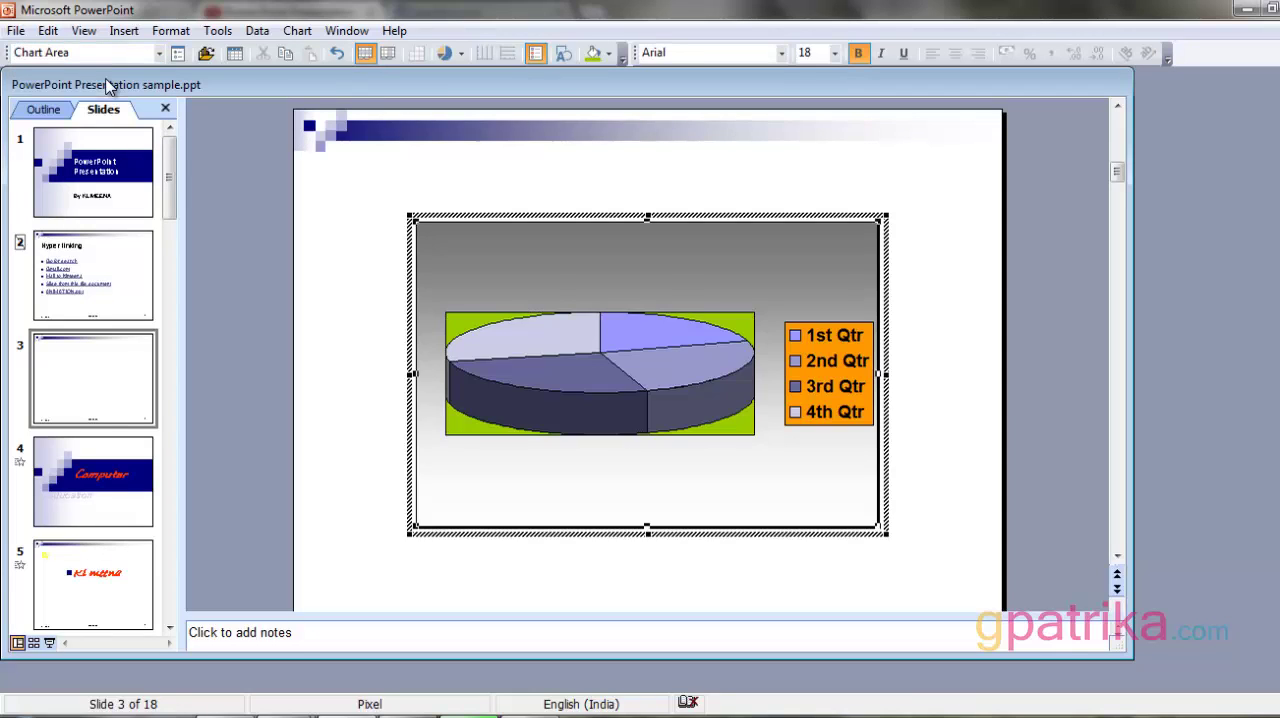